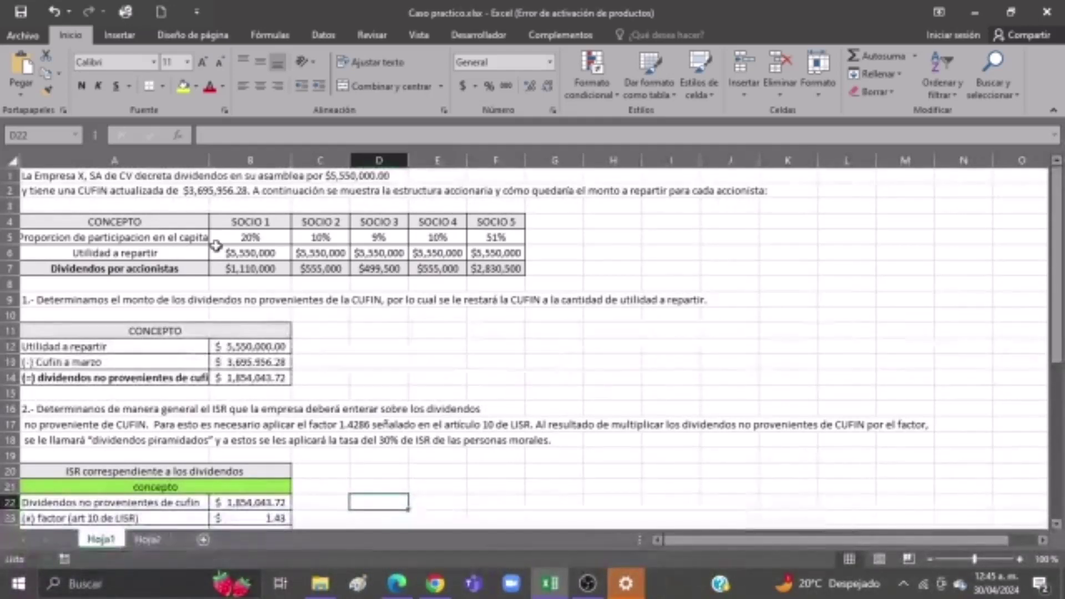
Step: Examine the capital participation percentage of each of the five partners in the shareholder table
{"action": "left_click", "coordinate": [140, 242]}
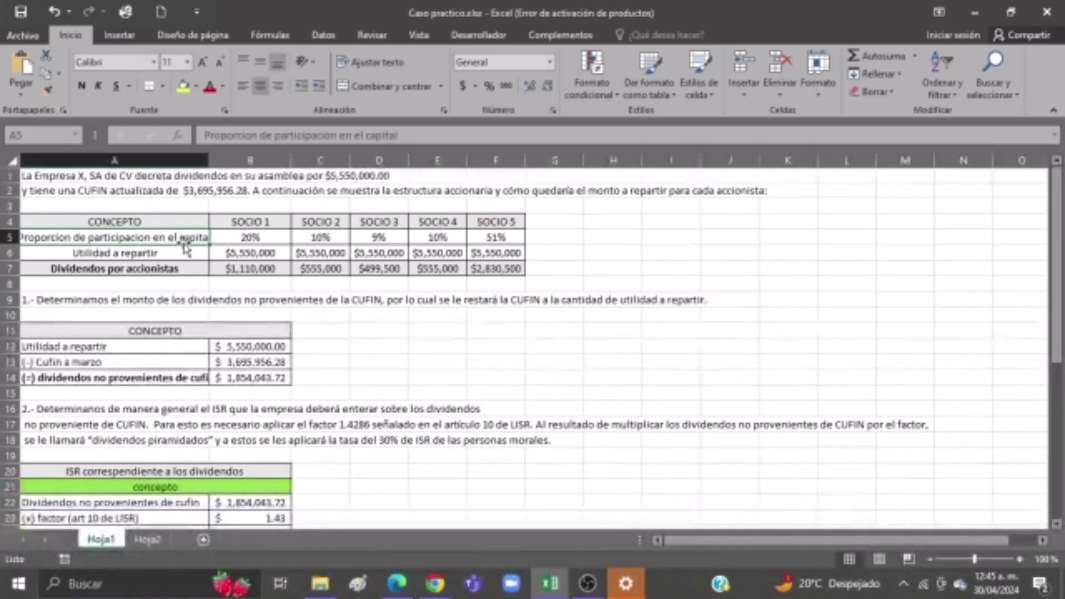
{"action": "left_click", "coordinate": [177, 252]}
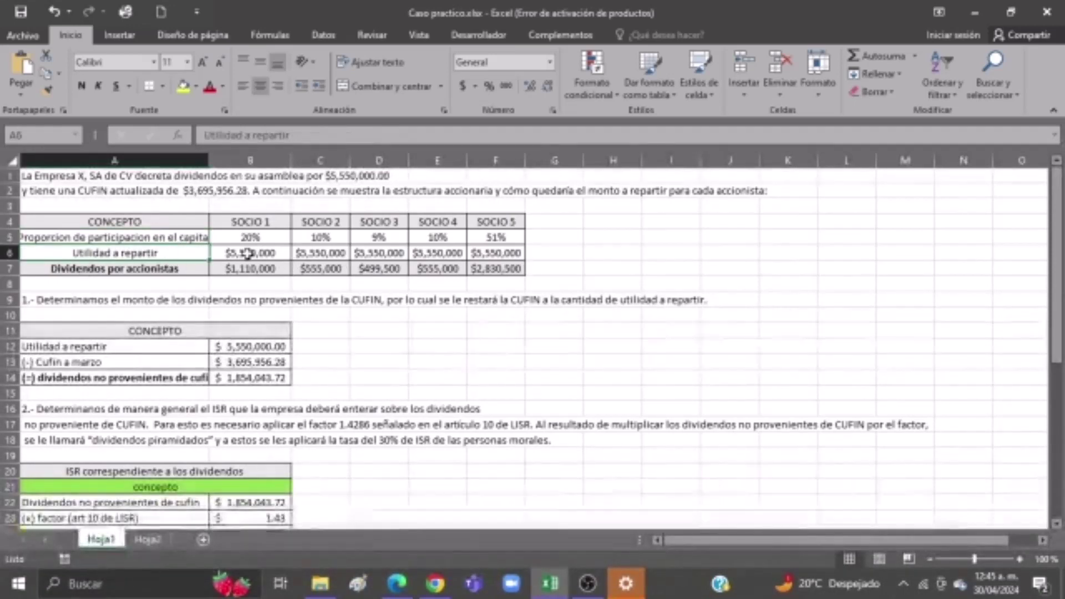
{"action": "left_click", "coordinate": [248, 239]}
{"action": "left_click", "coordinate": [377, 238]}
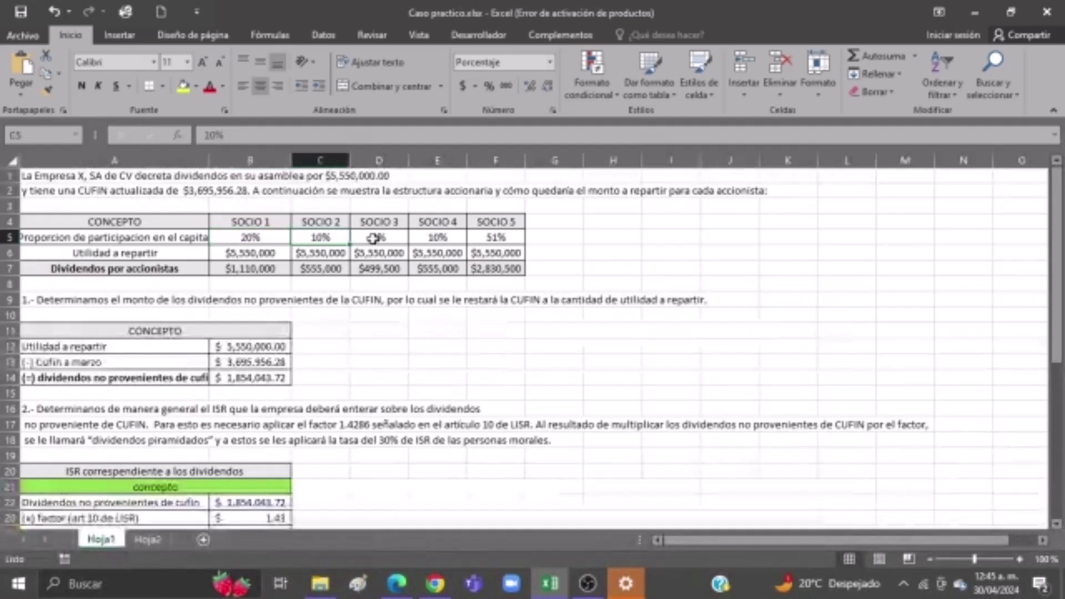
{"action": "left_click", "coordinate": [425, 243]}
{"action": "left_click", "coordinate": [488, 237]}
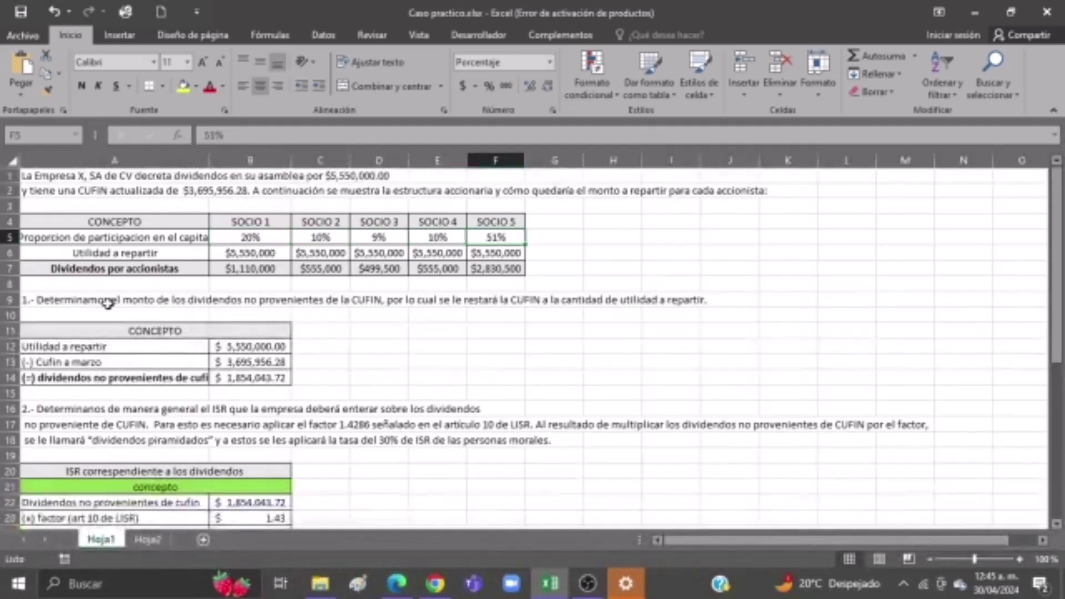
Step: Review the "Utilidad a repartir" amount for each partner, from SOCIO 1 to SOCIO 5
{"action": "scroll", "coordinate": [108, 303], "scroll_direction": "down", "scroll_amount": 1}
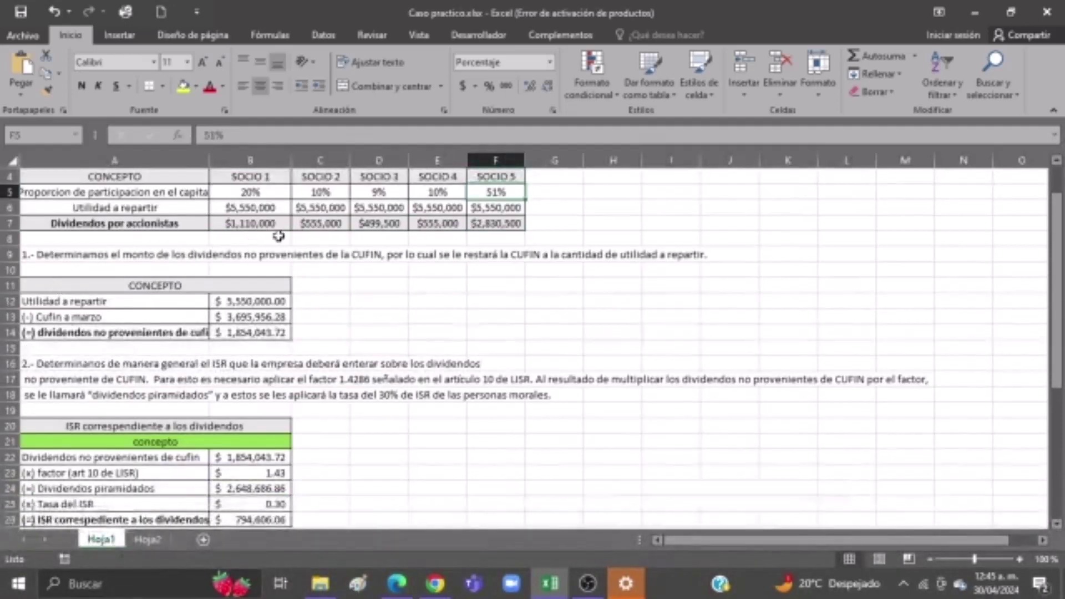
{"action": "left_click", "coordinate": [244, 209]}
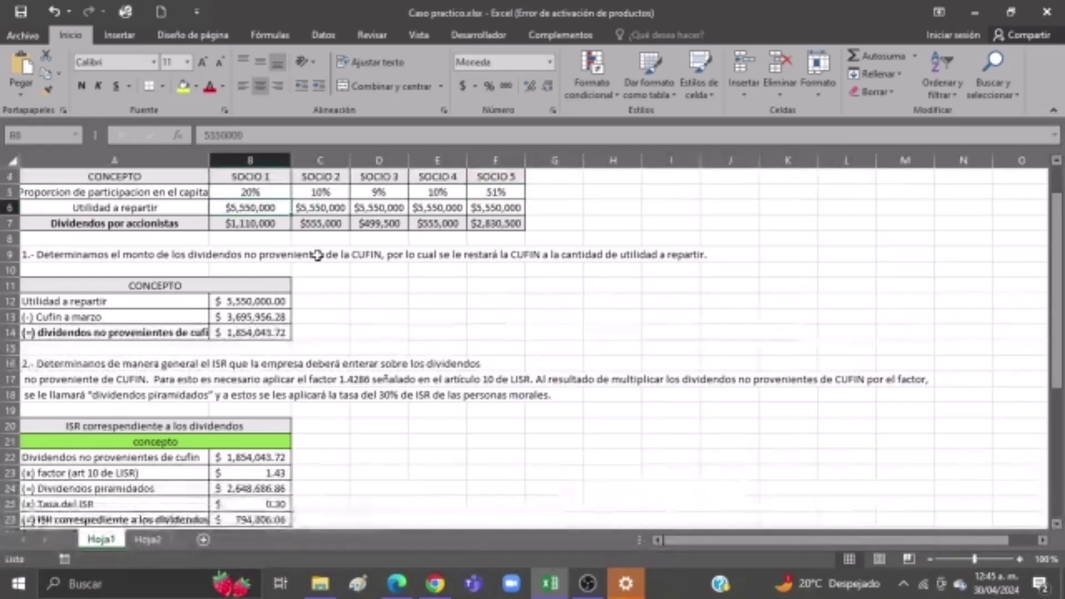
{"action": "scroll", "coordinate": [327, 256], "scroll_direction": "up", "scroll_amount": 1}
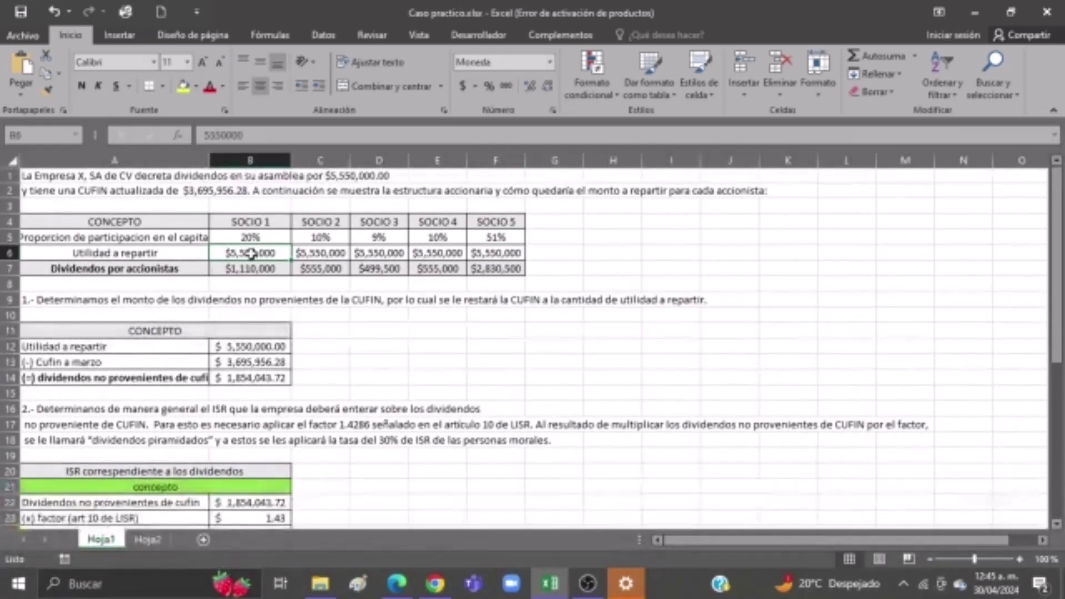
{"action": "left_click", "coordinate": [319, 254]}
{"action": "left_click", "coordinate": [379, 253]}
{"action": "left_click", "coordinate": [438, 253]}
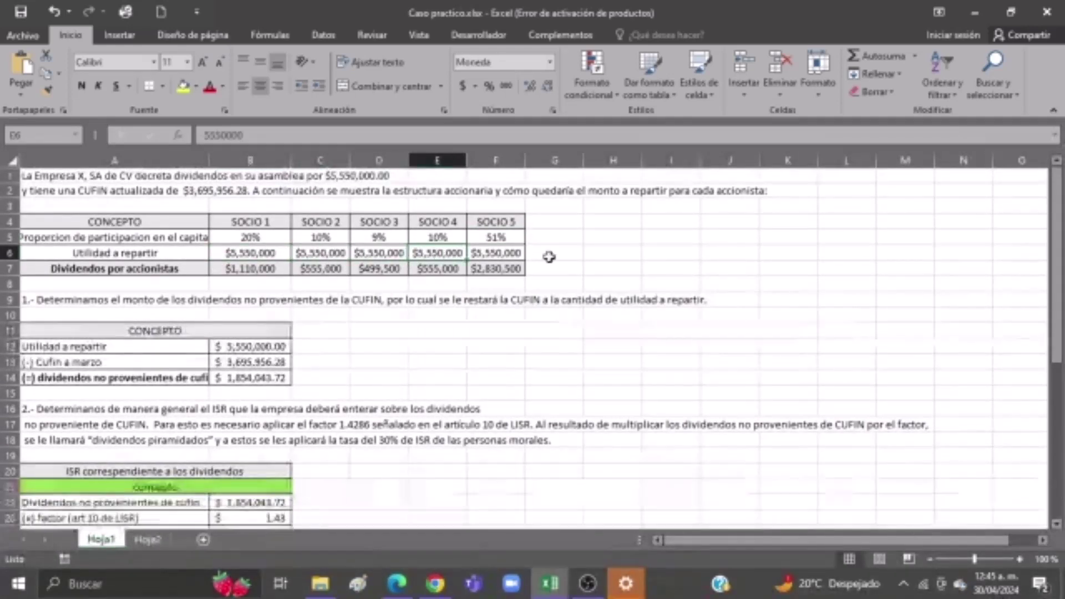
{"action": "left_click", "coordinate": [501, 253]}
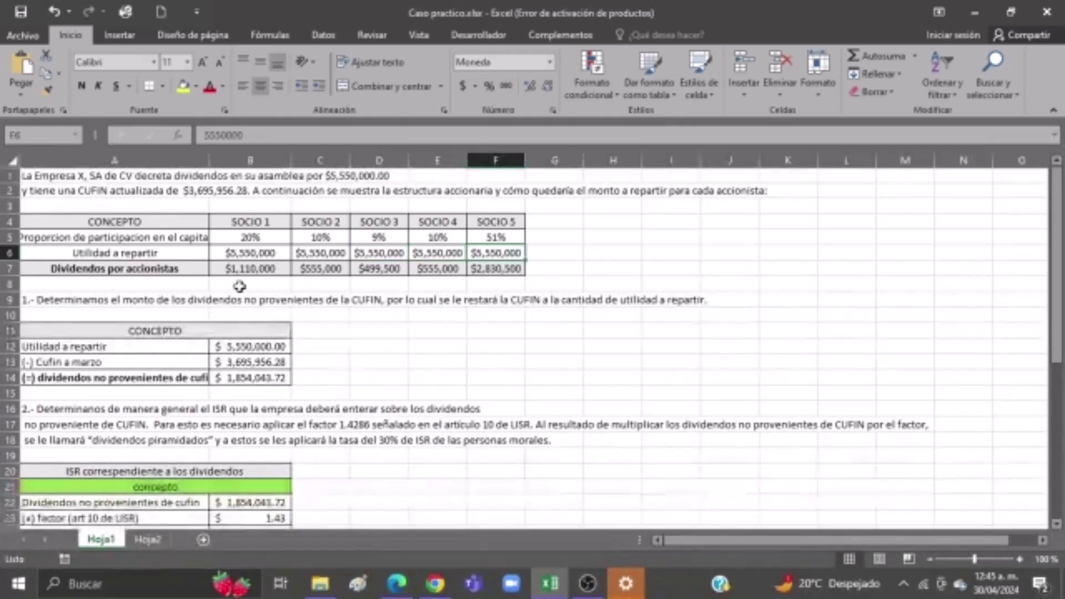
Step: Inspect the formulas in the "Dividendos por accionistas" row and the SOCIO 1 cells they multiply
{"action": "left_click", "coordinate": [255, 269]}
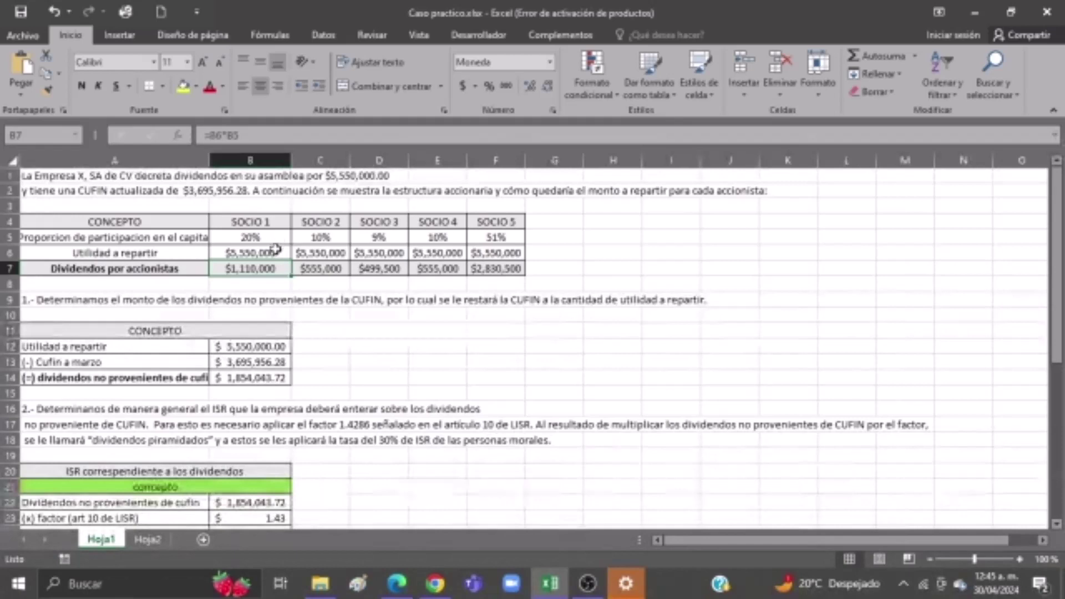
{"action": "left_click", "coordinate": [274, 251]}
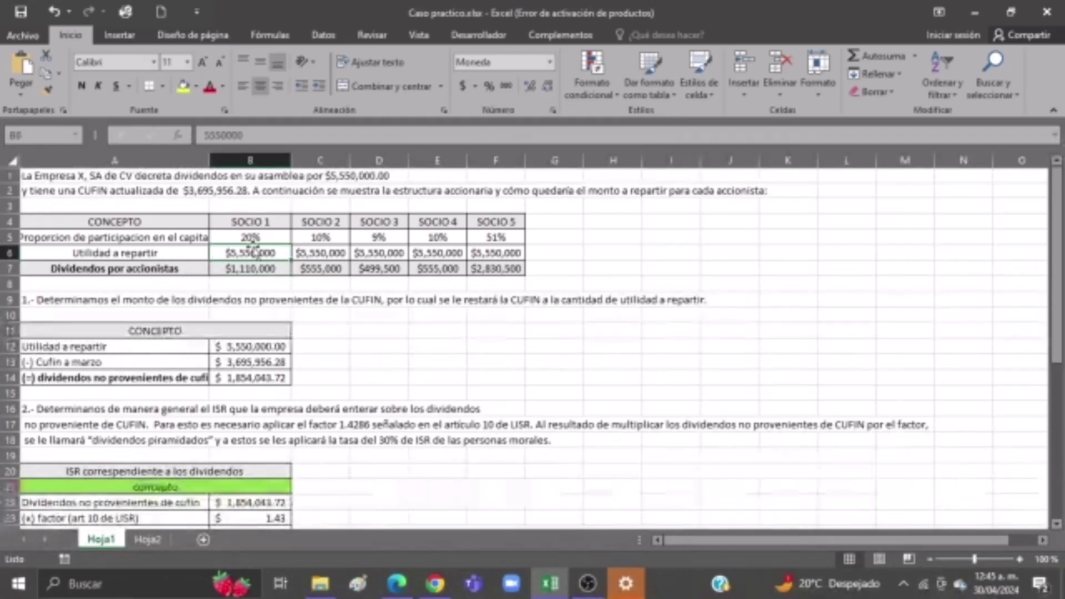
{"action": "left_click", "coordinate": [268, 237]}
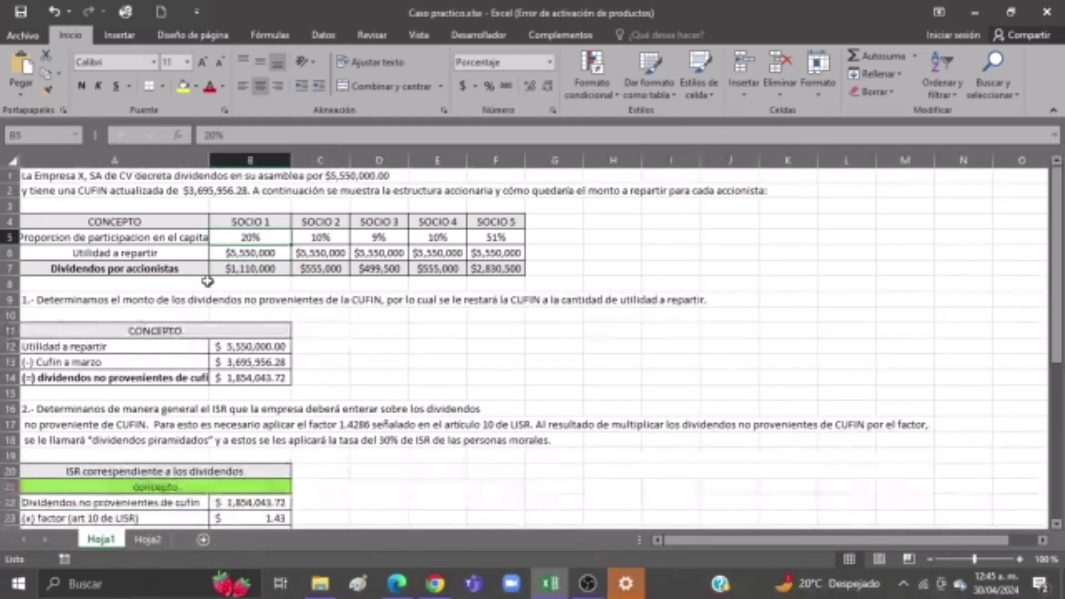
{"action": "left_click", "coordinate": [279, 272]}
{"action": "key", "text": "Right"}
{"action": "key", "text": "Right"}
{"action": "key", "text": "Right"}
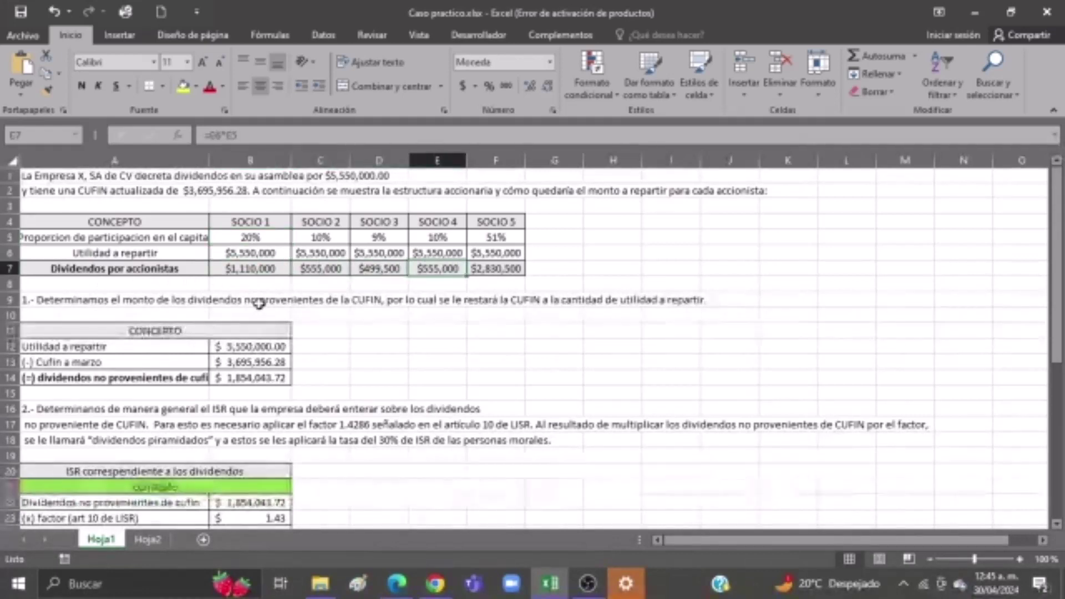
{"action": "key", "text": "Left"}
{"action": "key", "text": "Left"}
{"action": "key", "text": "Left"}
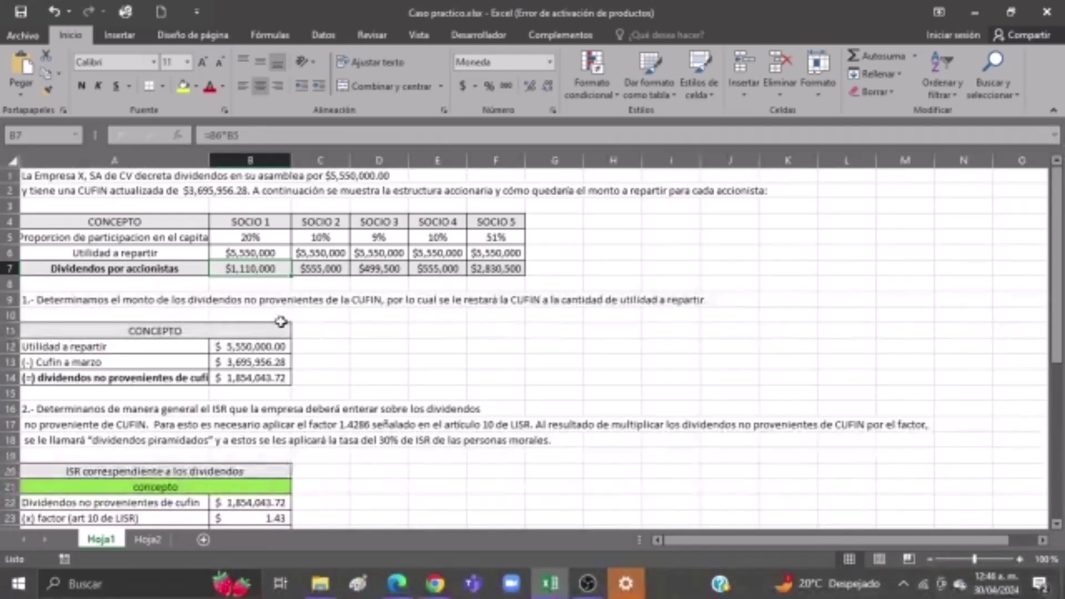
Step: Examine the first calculation table, which subtracts the March CUFIN from the profit to distribute
{"action": "scroll", "coordinate": [280, 322], "scroll_direction": "down", "scroll_amount": 1}
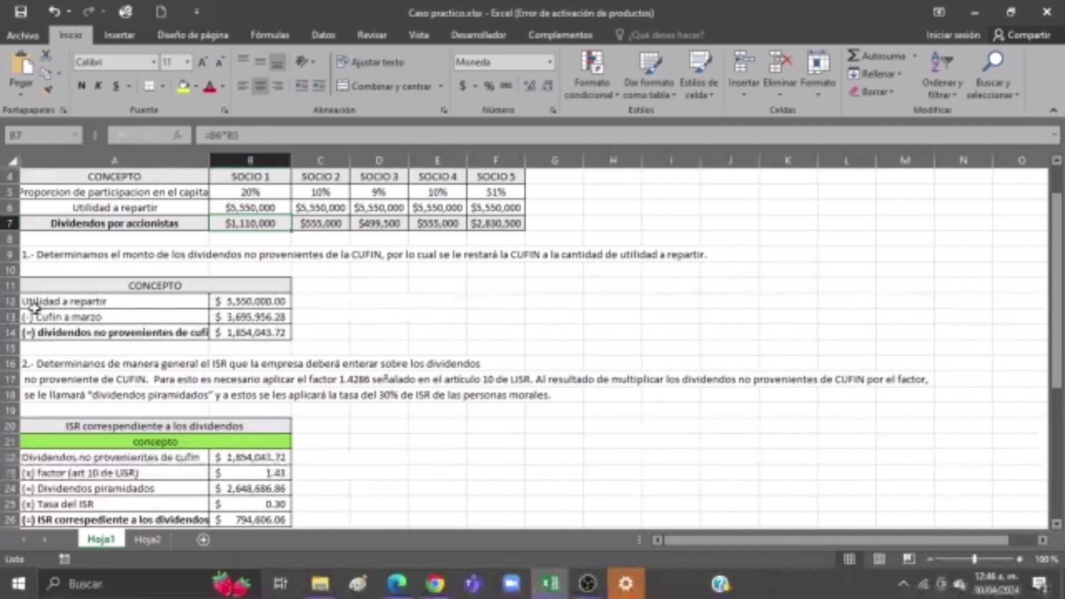
{"action": "left_click", "coordinate": [206, 300]}
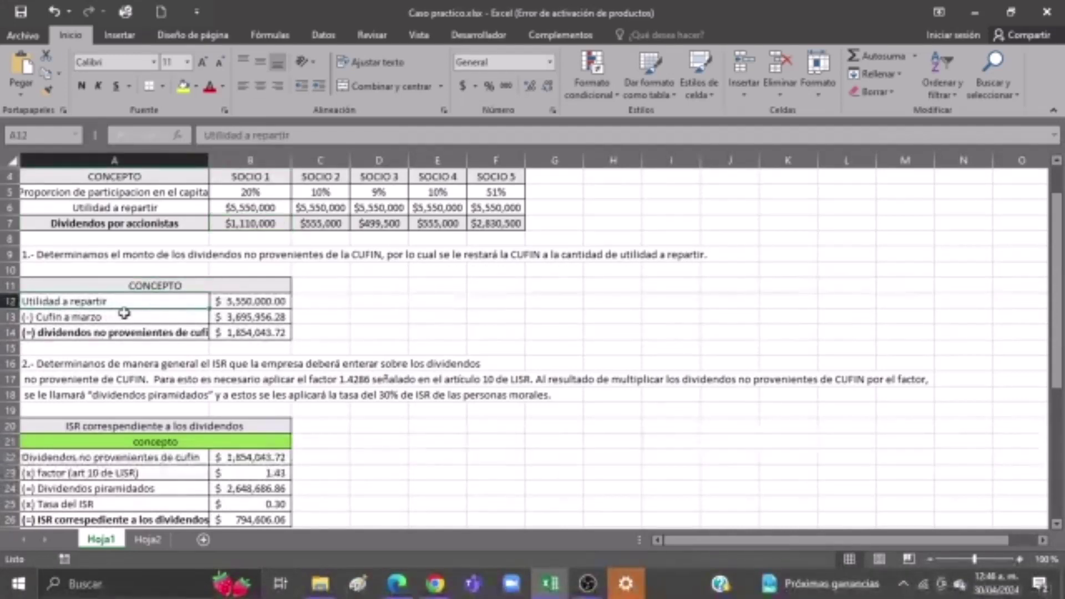
{"action": "left_click", "coordinate": [264, 301]}
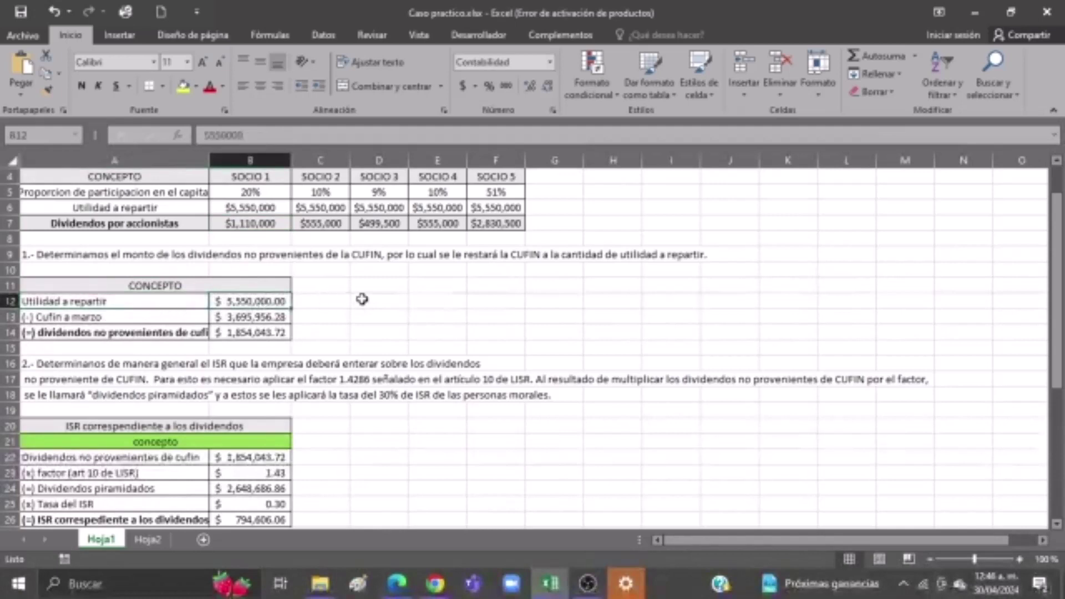
{"action": "left_click", "coordinate": [316, 299]}
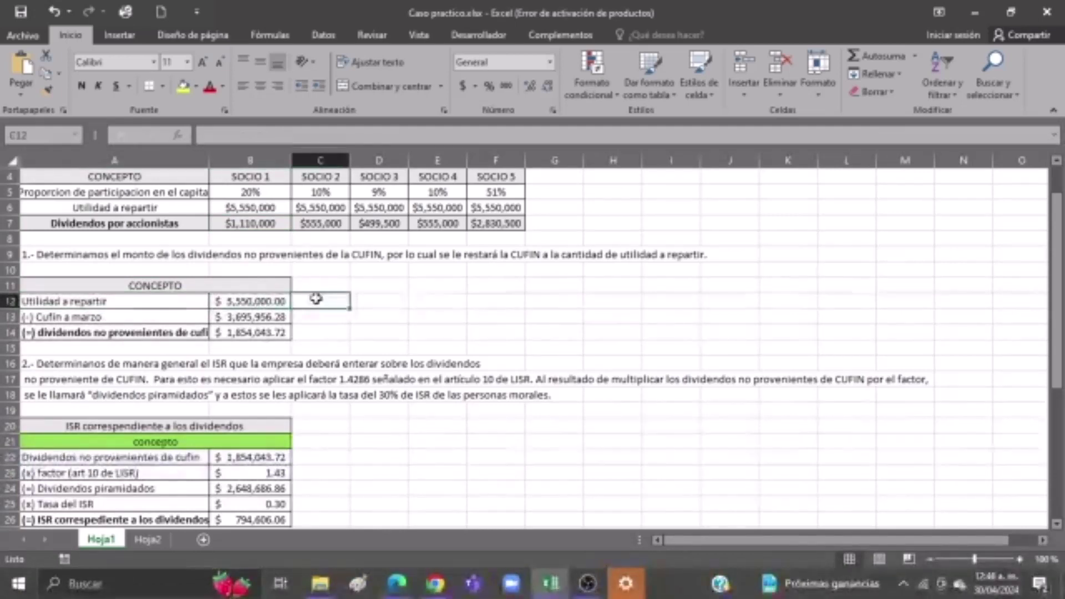
{"action": "left_click", "coordinate": [304, 318]}
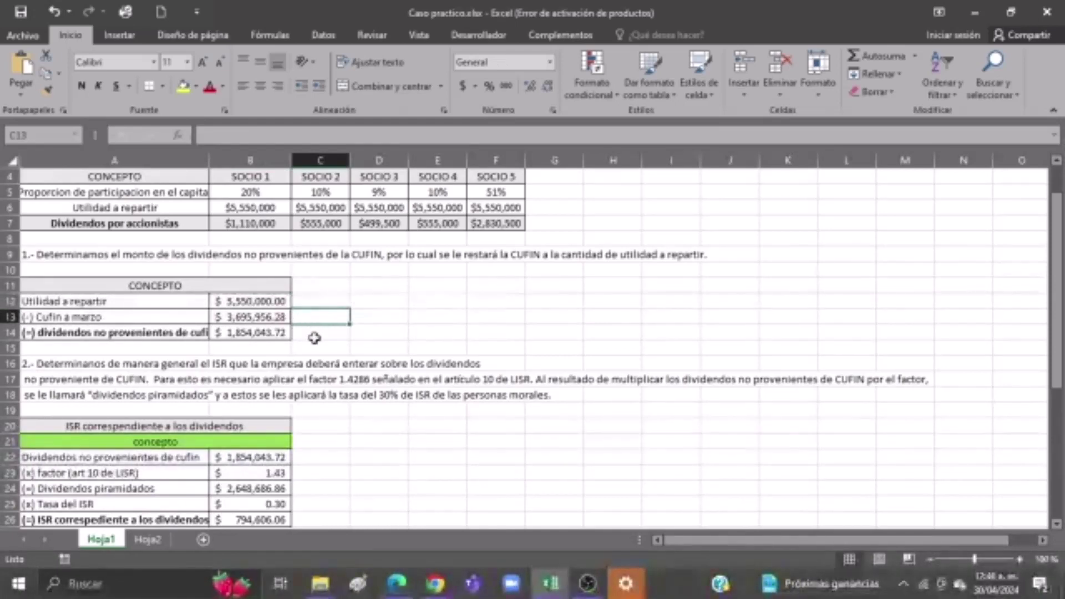
{"action": "left_click", "coordinate": [315, 336]}
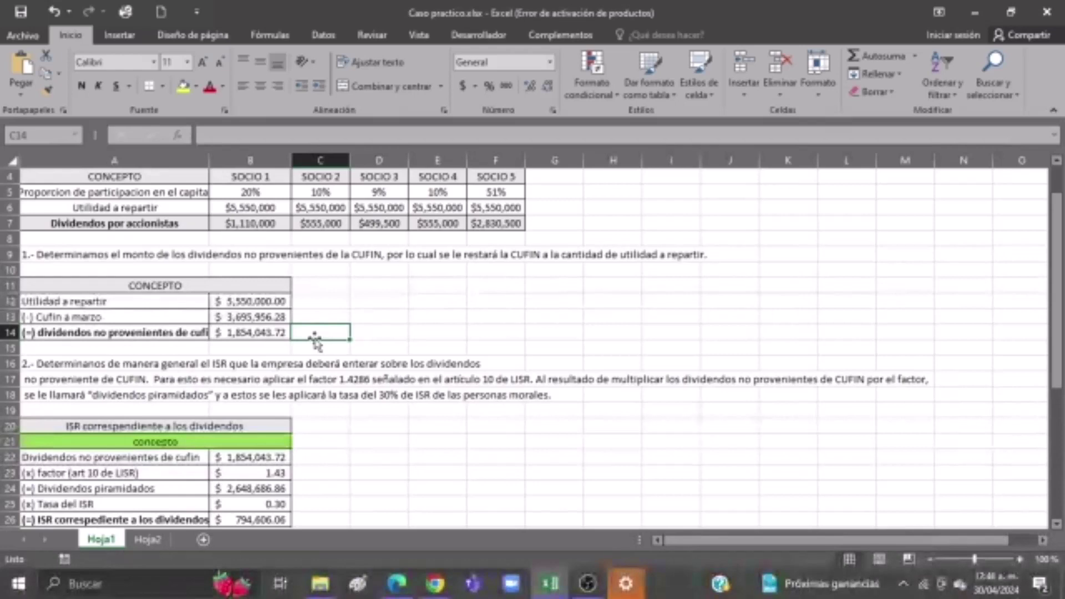
Step: Read the section 2 explanation of the 1.4286 factor, the grossed-up dividends and the 30% ISR rate
{"action": "scroll", "coordinate": [314, 341], "scroll_direction": "down", "scroll_amount": 2}
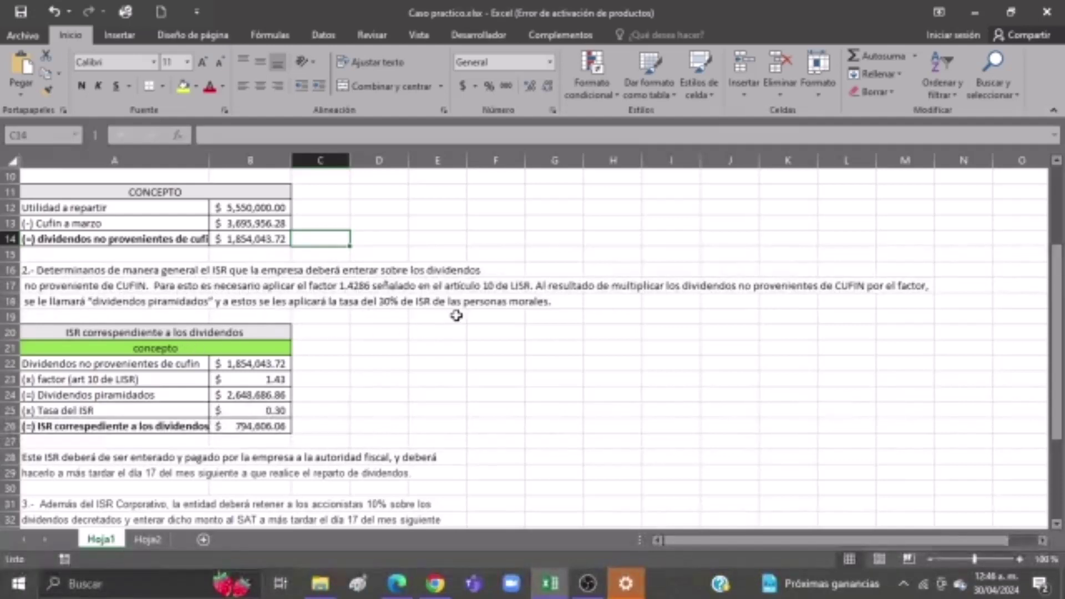
{"action": "left_click", "coordinate": [319, 287]}
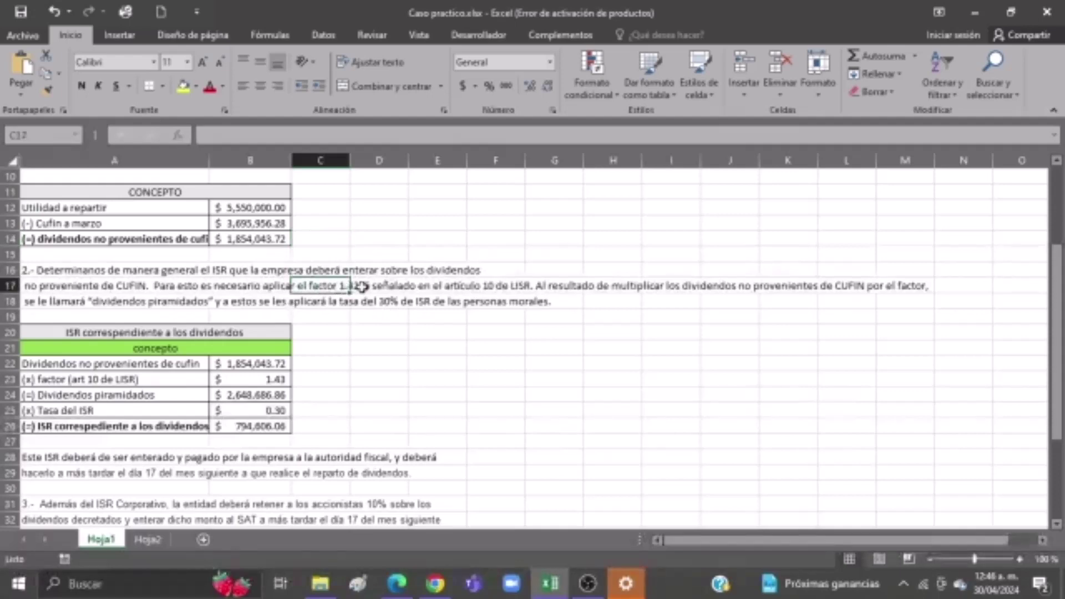
{"action": "left_click", "coordinate": [363, 287]}
{"action": "left_click", "coordinate": [314, 314]}
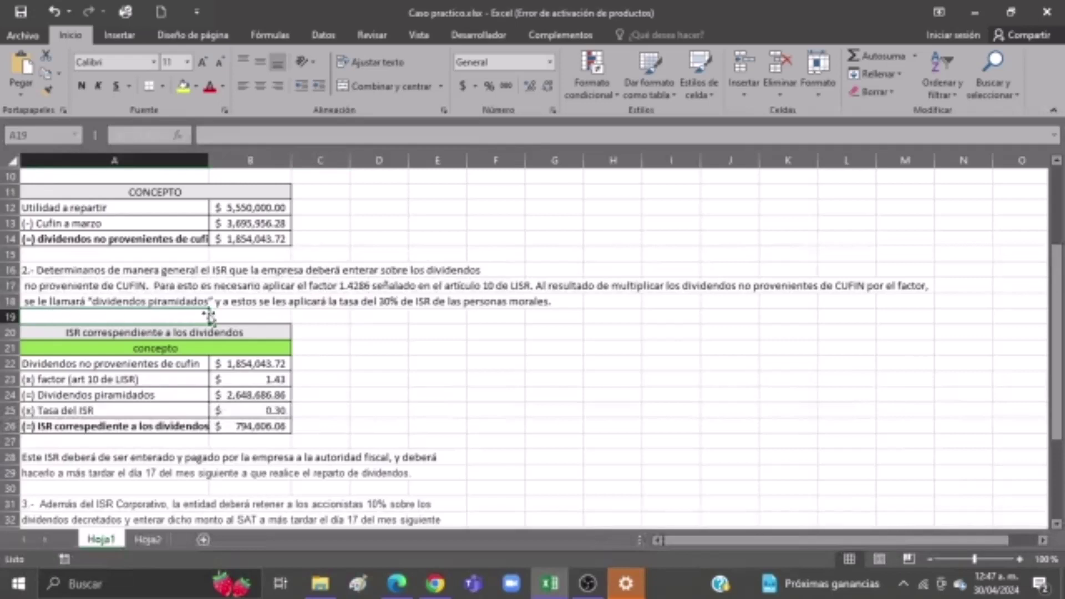
{"action": "left_click", "coordinate": [257, 313]}
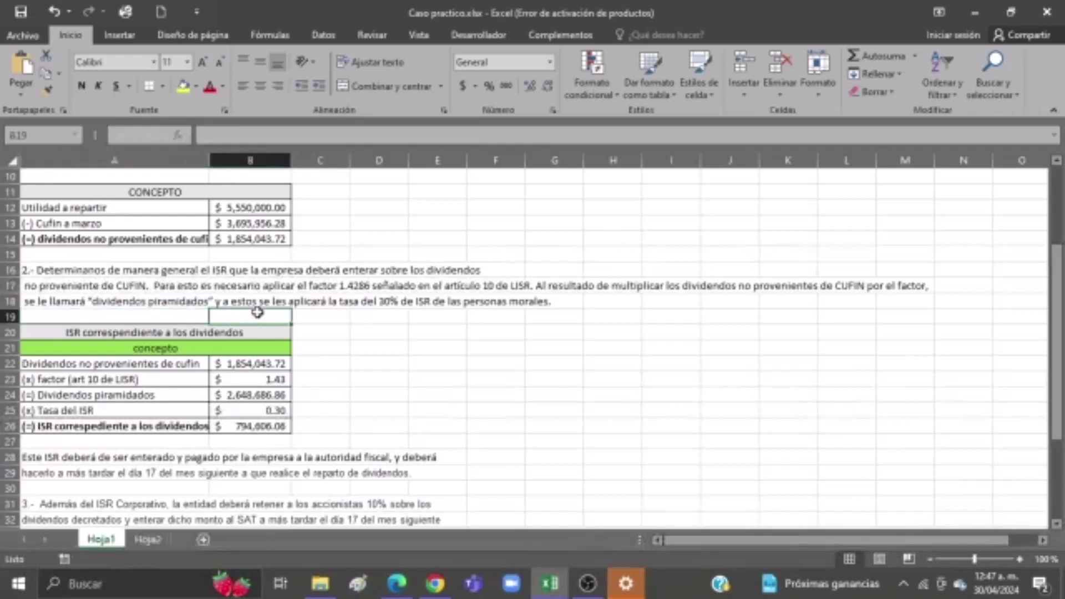
{"action": "left_click", "coordinate": [311, 319]}
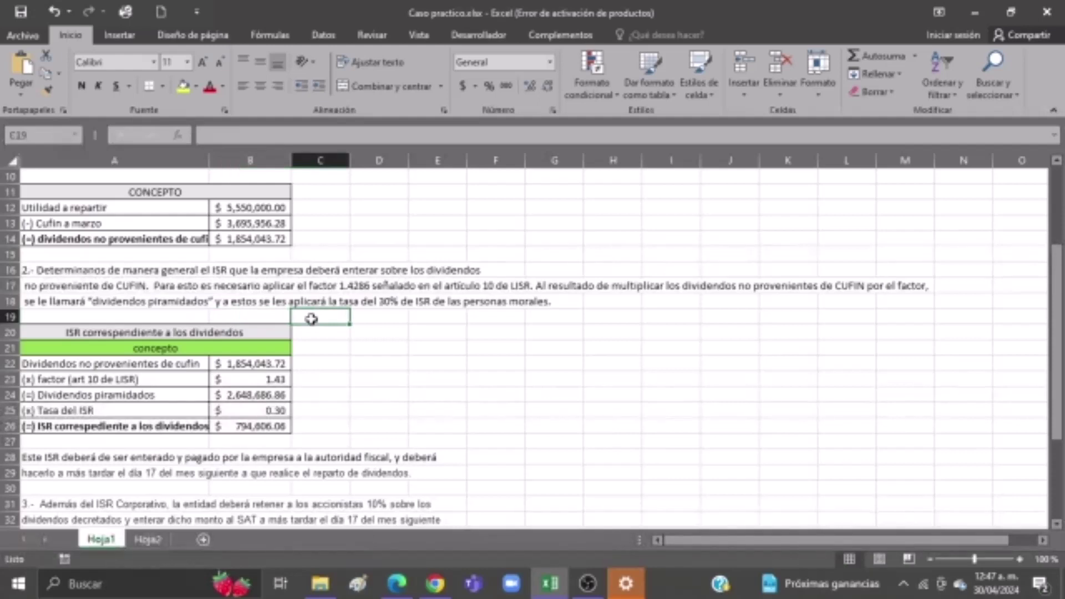
Step: Go through the concept rows of the "ISR correspondiente a los dividendos" table, down to its final ISR row
{"action": "key", "text": "Down"}
{"action": "key", "text": "Down"}
{"action": "key", "text": "Down"}
{"action": "key", "text": "Down"}
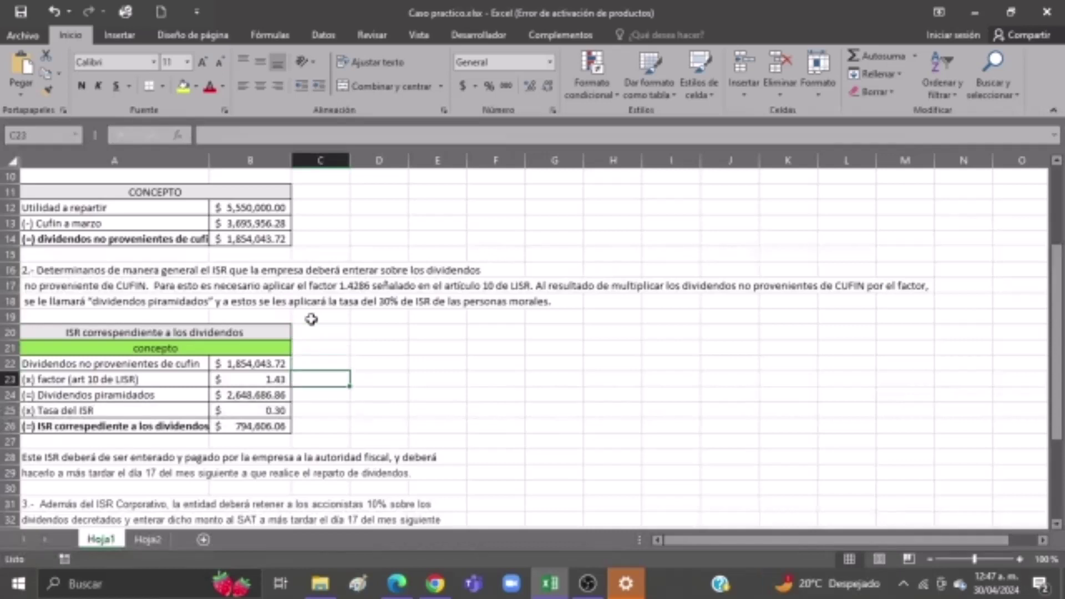
{"action": "key", "text": "Left"}
{"action": "key", "text": "Left"}
{"action": "key", "text": "Down"}
{"action": "key", "text": "Down"}
{"action": "key", "text": "Down"}
{"action": "key", "text": "Down"}
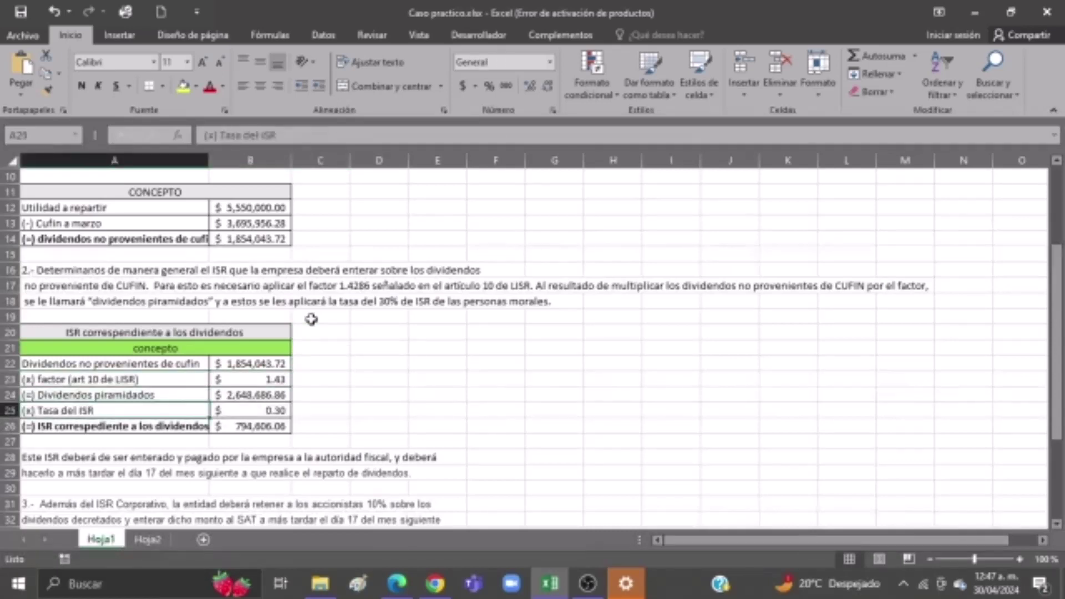
{"action": "key", "text": "Right"}
{"action": "key", "text": "Right"}
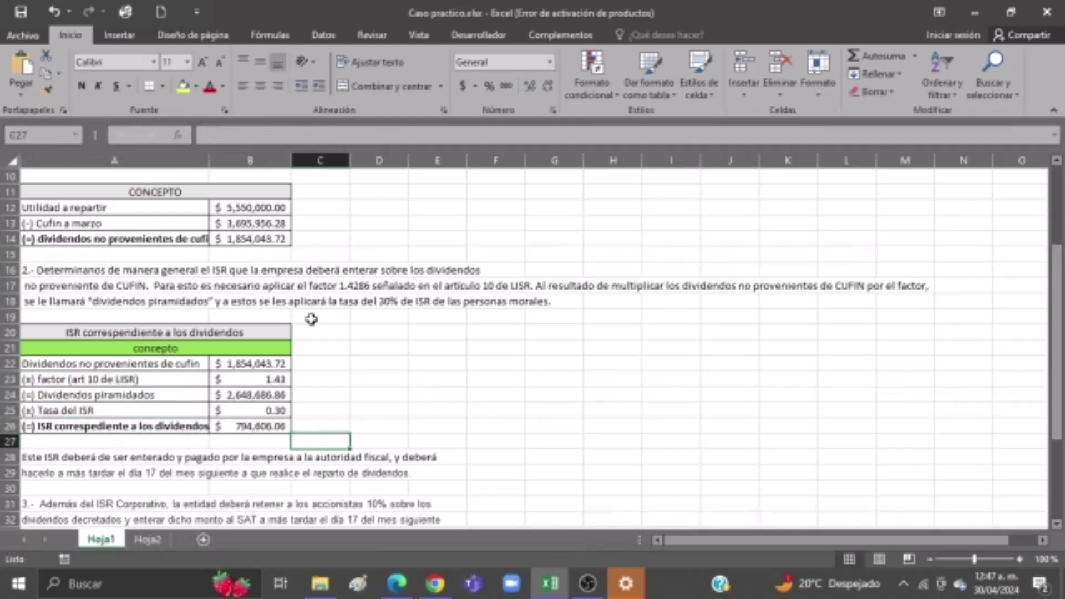
Step: Trace the "ISR correspondiente a los dividendos" calculation from the non-CUFIN dividends through the factor, grossed-up dividends, tax rate and resulting ISR
{"action": "scroll", "coordinate": [312, 319], "scroll_direction": "down", "scroll_amount": 2}
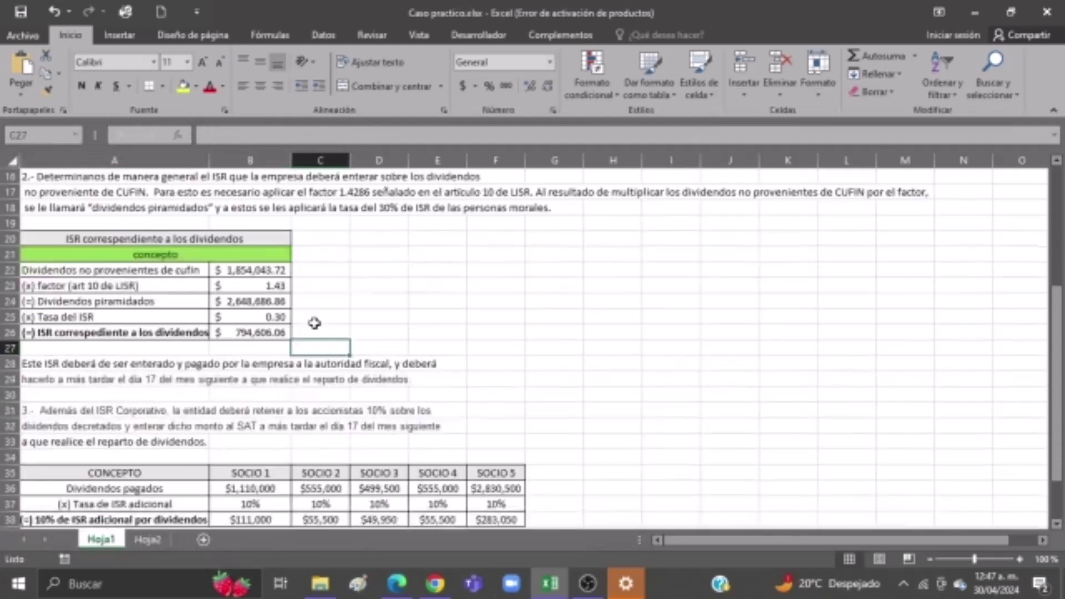
{"action": "left_click", "coordinate": [157, 275]}
{"action": "scroll", "coordinate": [333, 288], "scroll_direction": "up", "scroll_amount": 2}
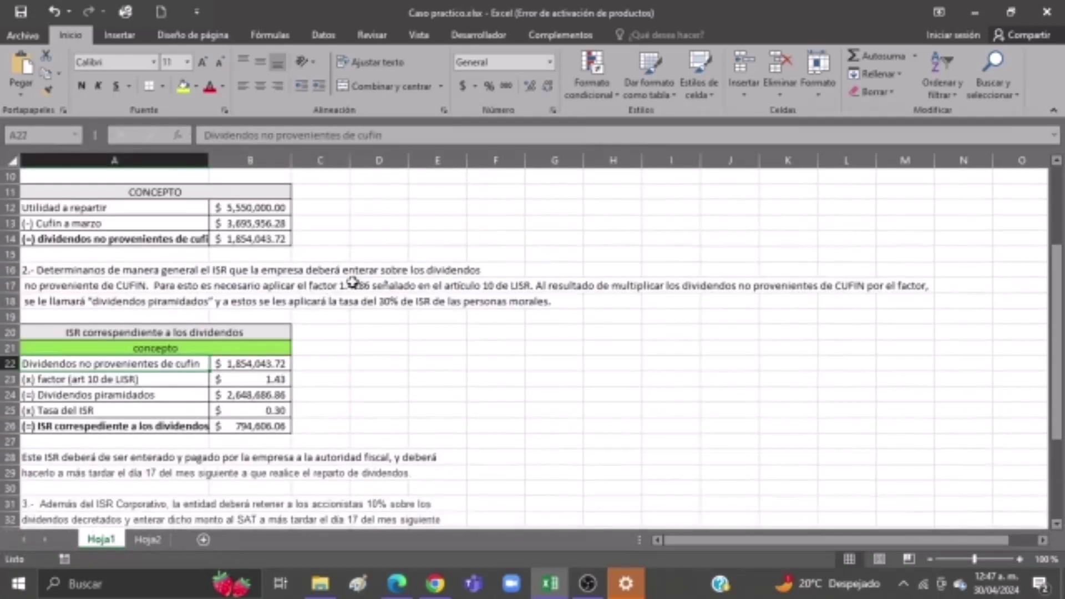
{"action": "left_click", "coordinate": [259, 236]}
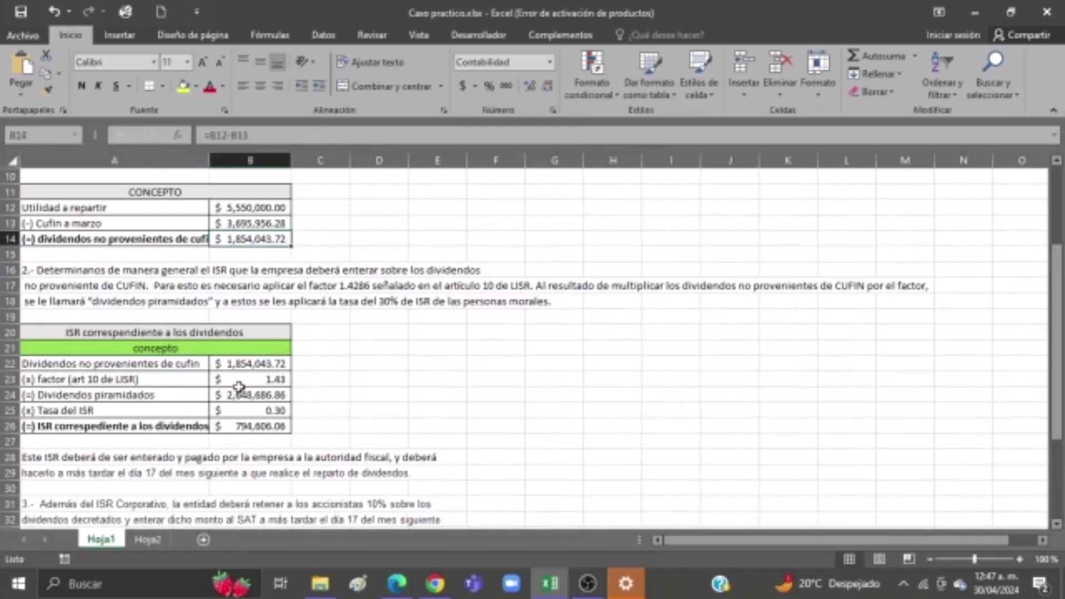
{"action": "left_click", "coordinate": [256, 380]}
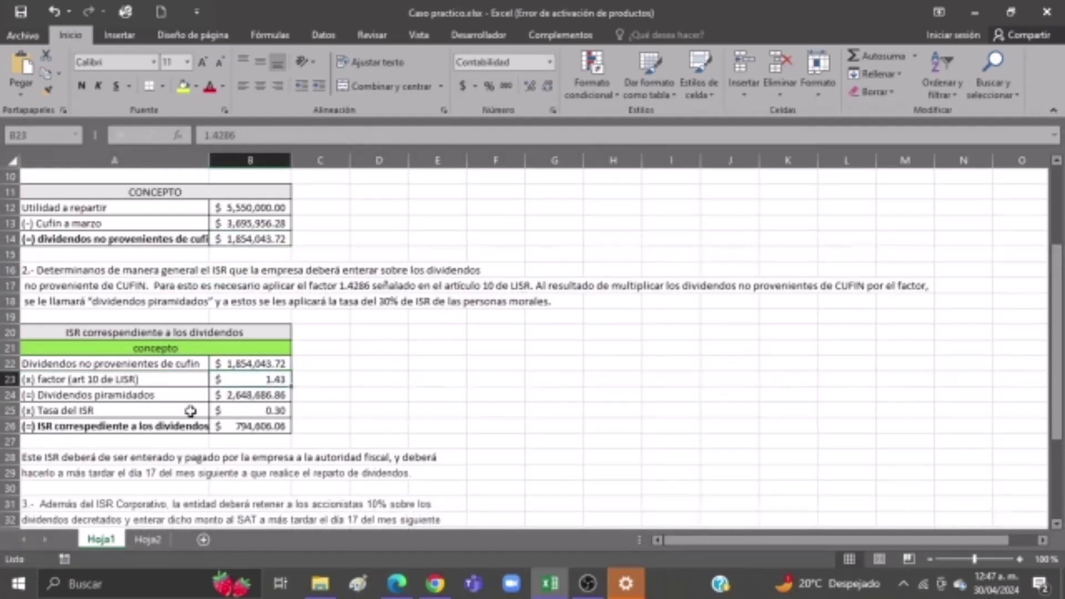
{"action": "left_click", "coordinate": [284, 395]}
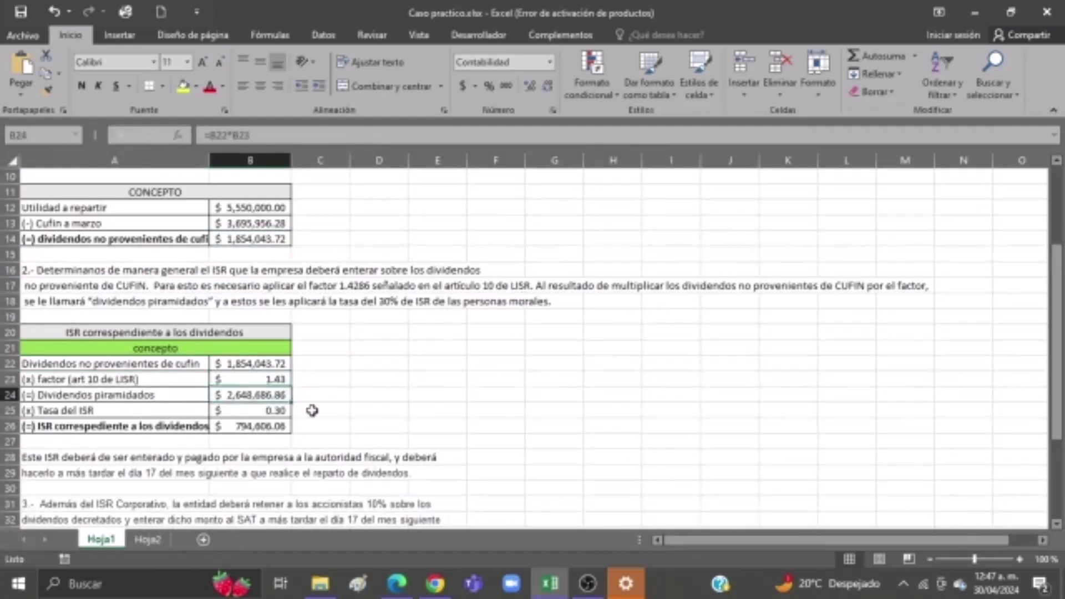
{"action": "left_click", "coordinate": [320, 394]}
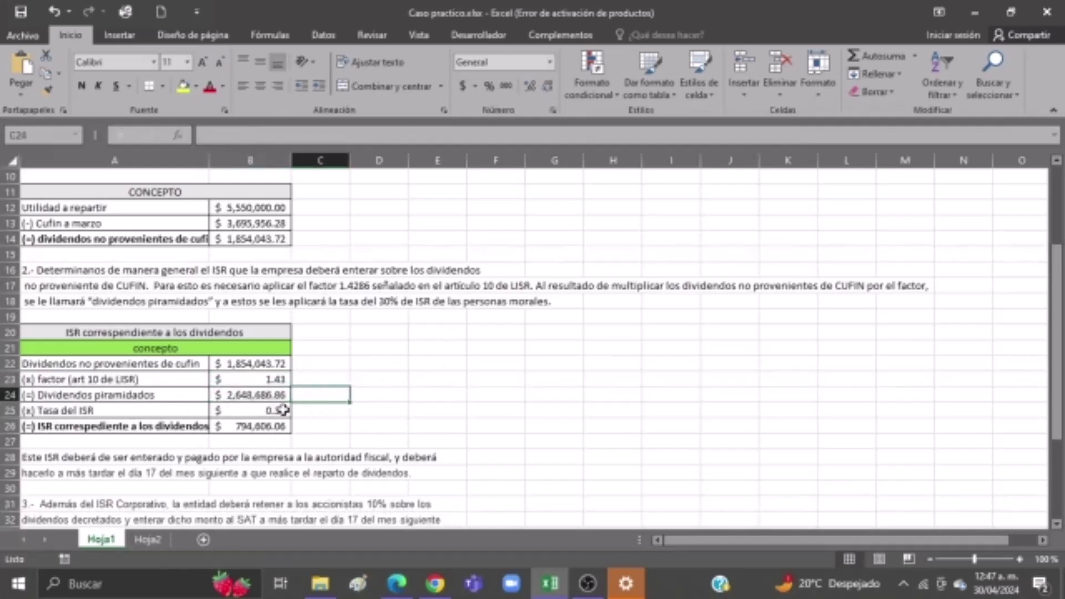
{"action": "left_click", "coordinate": [282, 411]}
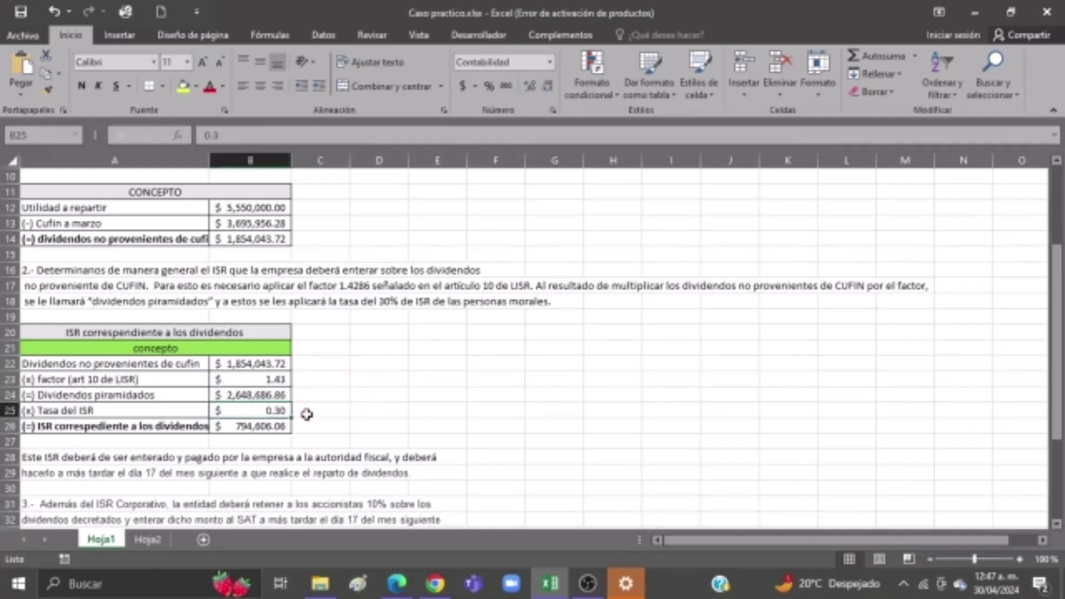
{"action": "left_click", "coordinate": [275, 425]}
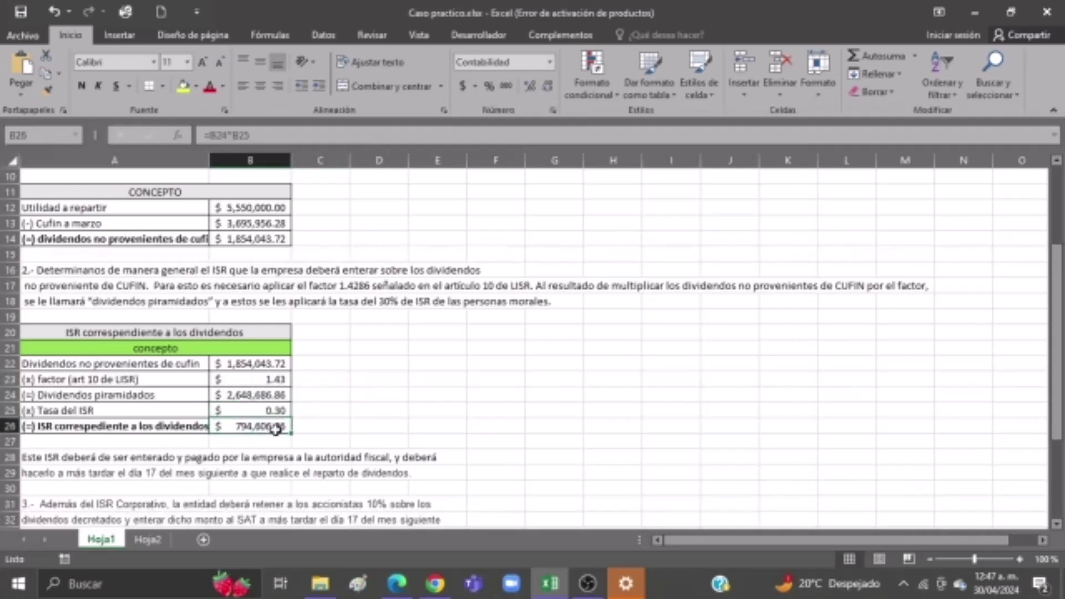
Step: Read the note below the ISR table on the company's obligation and deadline for paying this tax
{"action": "scroll", "coordinate": [222, 437], "scroll_direction": "down", "scroll_amount": 4}
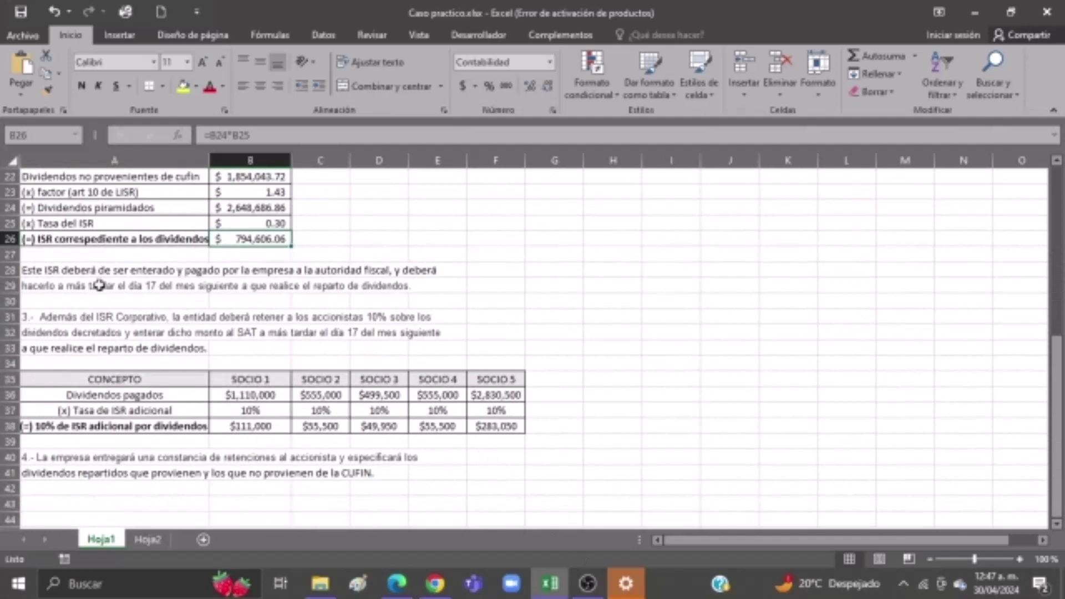
{"action": "left_click", "coordinate": [73, 272]}
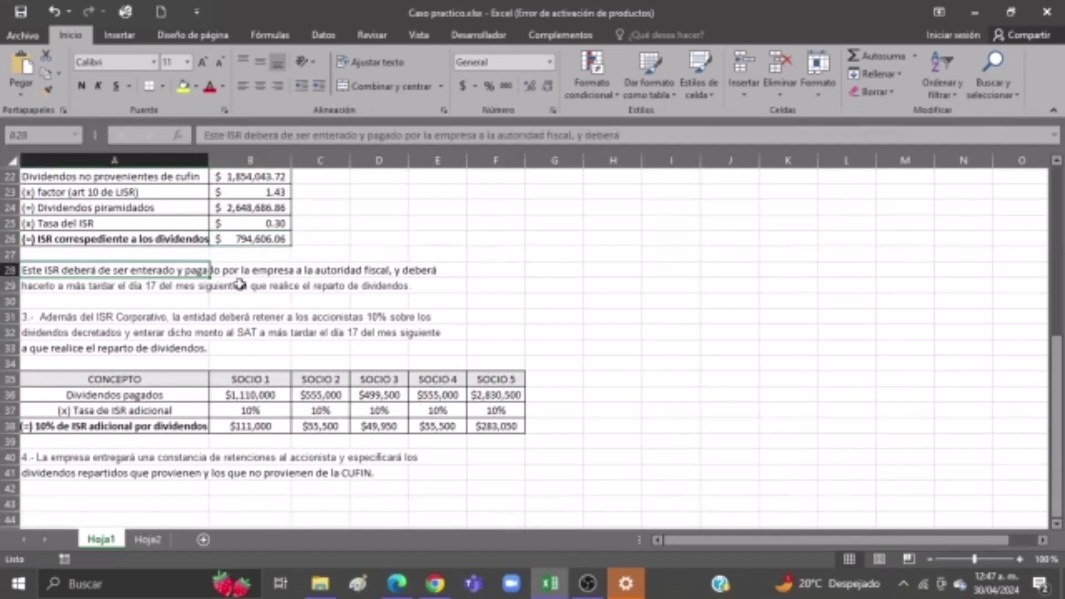
{"action": "left_click", "coordinate": [476, 271]}
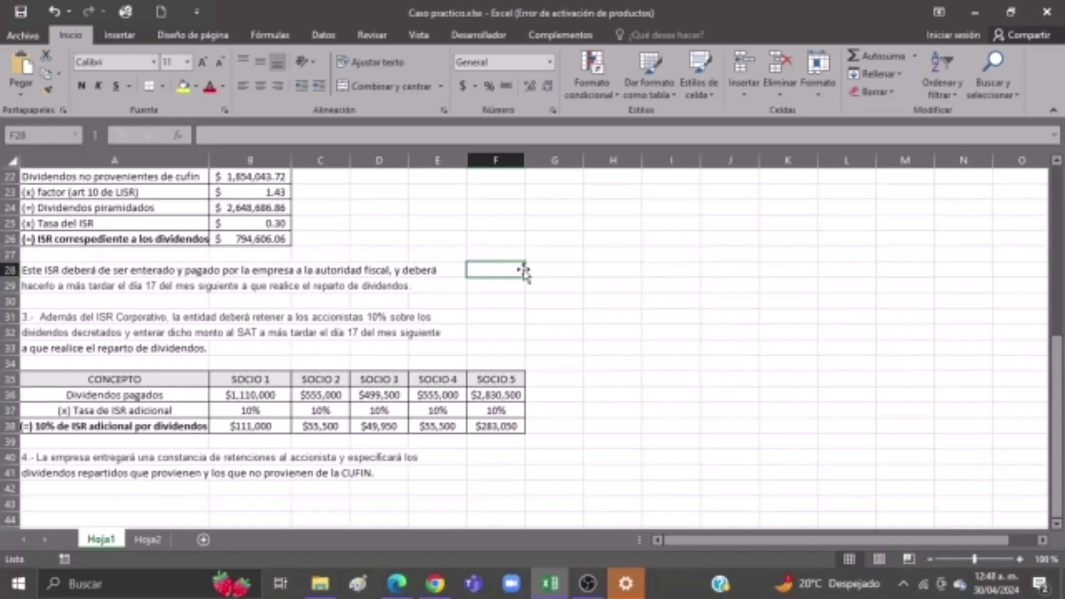
Step: Read the section 3 explanation of the additional 10% ISR withheld from shareholders and its payment deadline
{"action": "key", "text": "Down"}
{"action": "key", "text": "Down"}
{"action": "key", "text": "Down"}
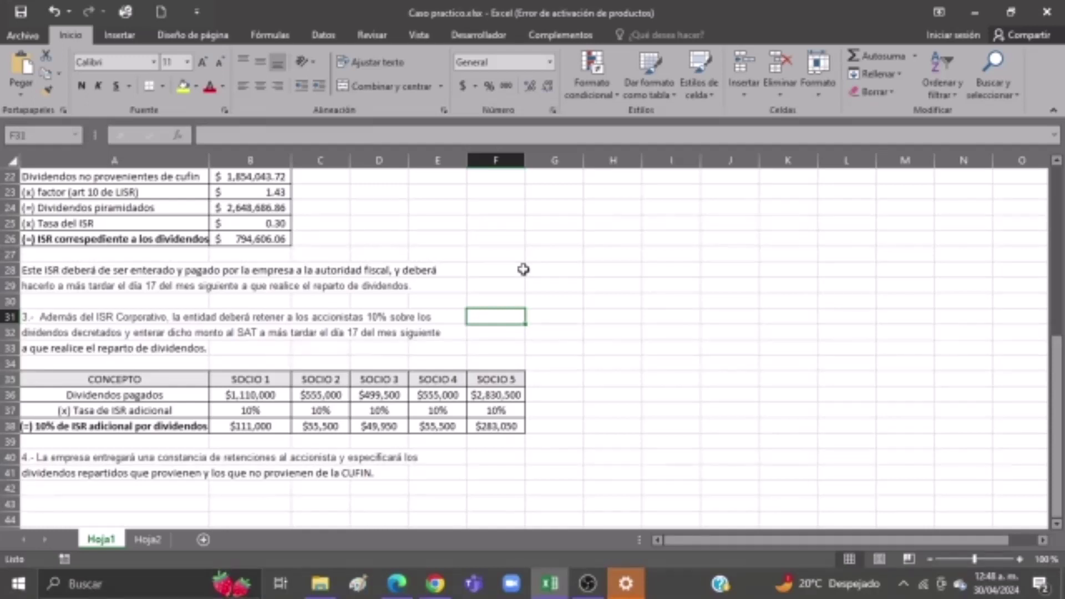
{"action": "key", "text": "Down"}
{"action": "key", "text": "Down"}
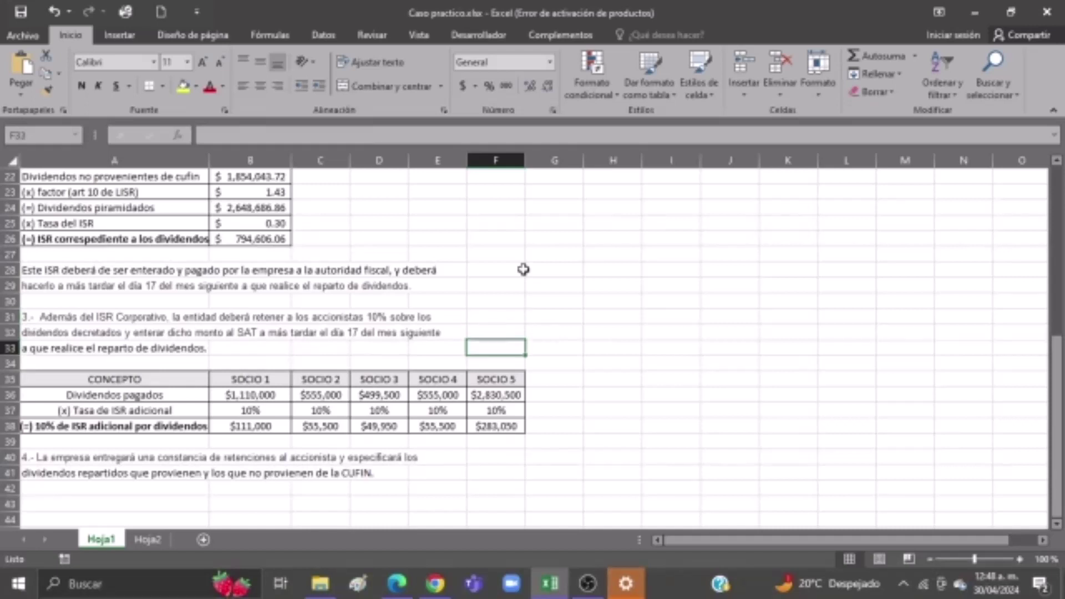
Step: Review the "Dividendos pagados" row of the withholding table across SOCIO 1 to SOCIO 5
{"action": "key", "text": "Right"}
{"action": "key", "text": "Down"}
{"action": "key", "text": "Right"}
{"action": "key", "text": "Left"}
{"action": "key", "text": "Left"}
{"action": "key", "text": "Left"}
{"action": "key", "text": "Down"}
{"action": "key", "text": "Down"}
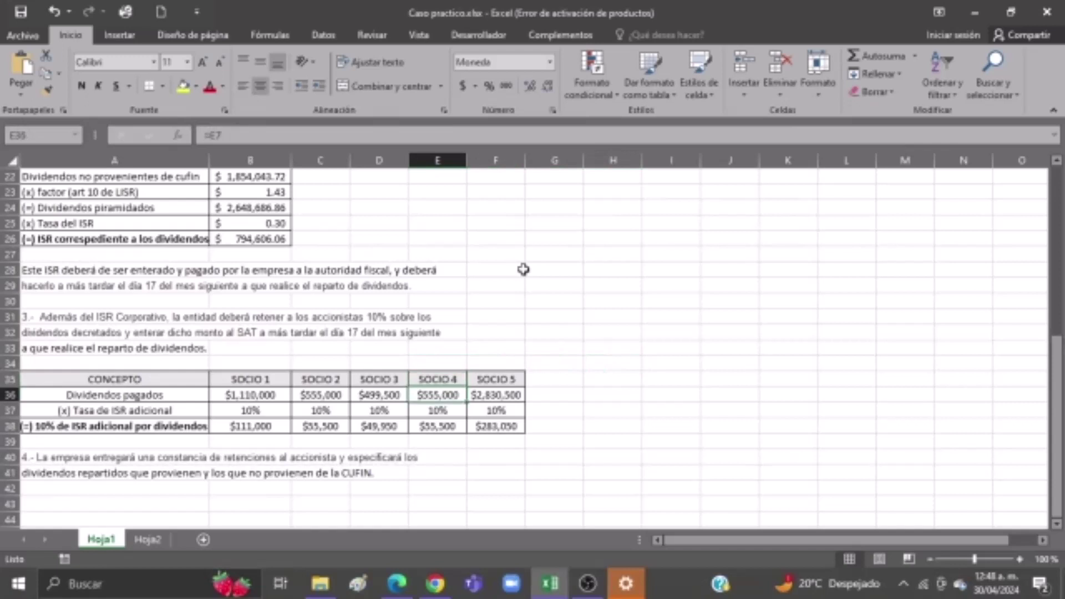
{"action": "key", "text": "Left"}
{"action": "key", "text": "Left"}
{"action": "key", "text": "Left"}
{"action": "key", "text": "Right"}
{"action": "key", "text": "Right"}
{"action": "key", "text": "Right"}
{"action": "key", "text": "Right"}
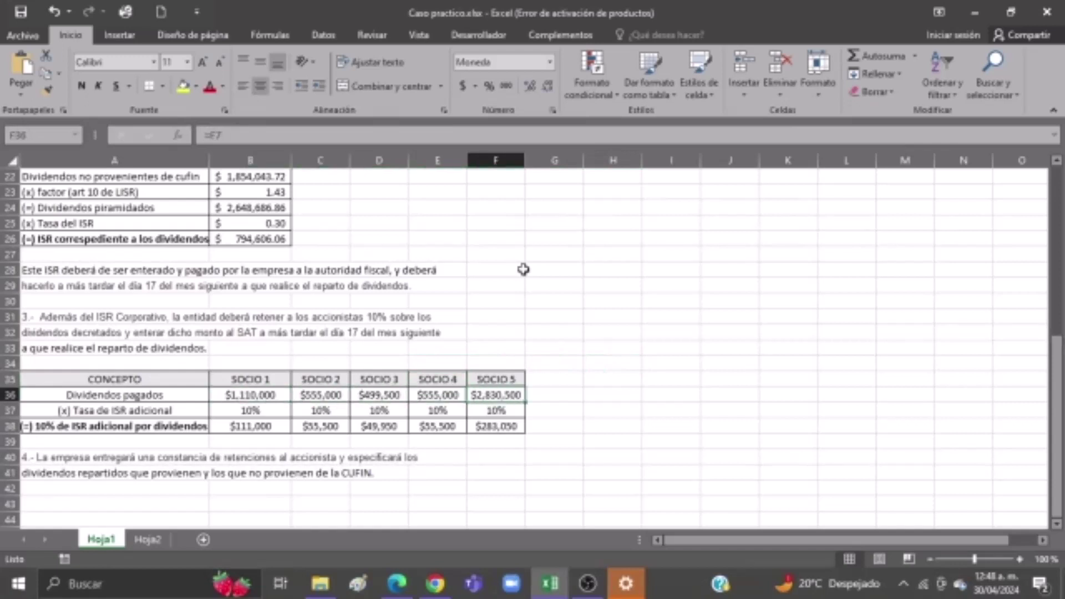
{"action": "key", "text": "Left"}
{"action": "key", "text": "Left"}
{"action": "key", "text": "Left"}
{"action": "key", "text": "Left"}
{"action": "key", "text": "Left"}
Step: Review the "Tasa de ISR adicional" row for all five partners
{"action": "key", "text": "Down"}
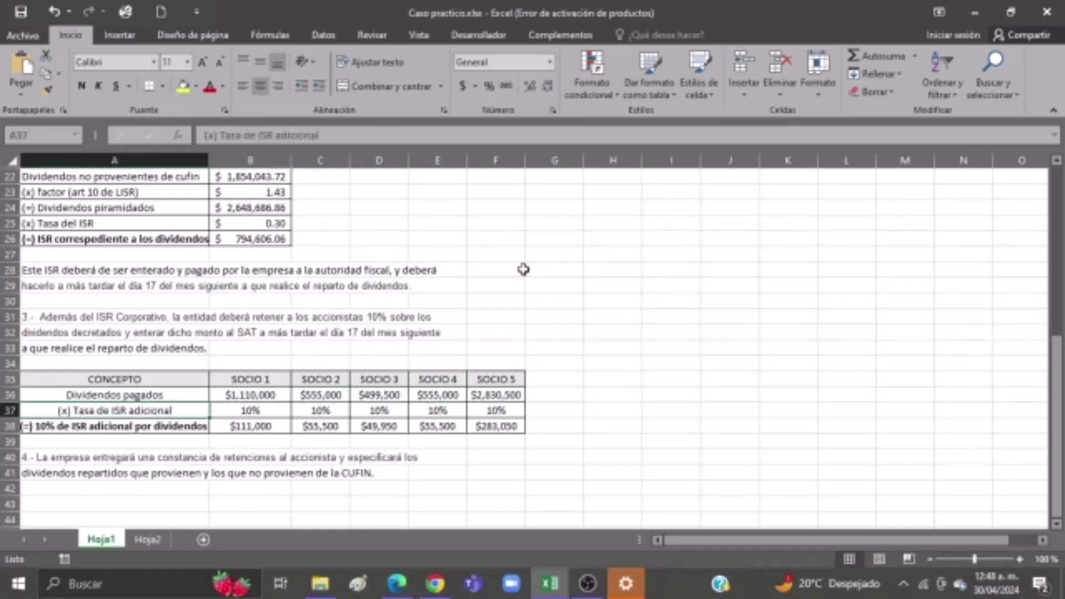
{"action": "key", "text": "Right"}
{"action": "key", "text": "Right"}
{"action": "key", "text": "Right"}
{"action": "key", "text": "Right"}
{"action": "key", "text": "Right"}
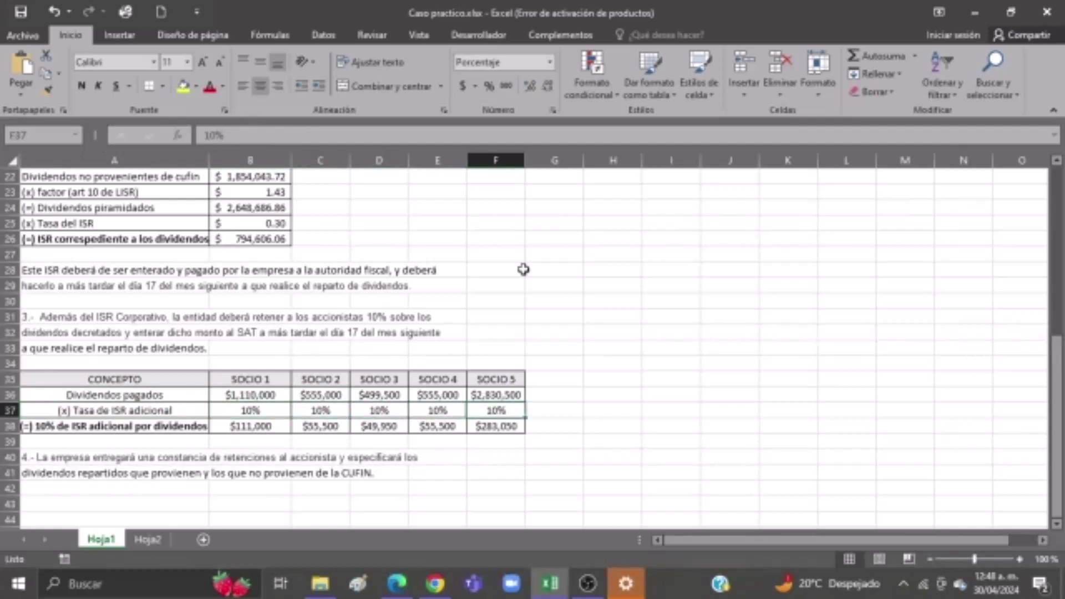
{"action": "key", "text": "Right"}
Step: Review the "10% de ISR adicional por dividendos" row and trace the SOCIO 1 result to its rate and paid dividends
{"action": "key", "text": "Down"}
{"action": "key", "text": "Left"}
{"action": "key", "text": "Left"}
{"action": "key", "text": "Left"}
{"action": "key", "text": "Left"}
{"action": "key", "text": "Left"}
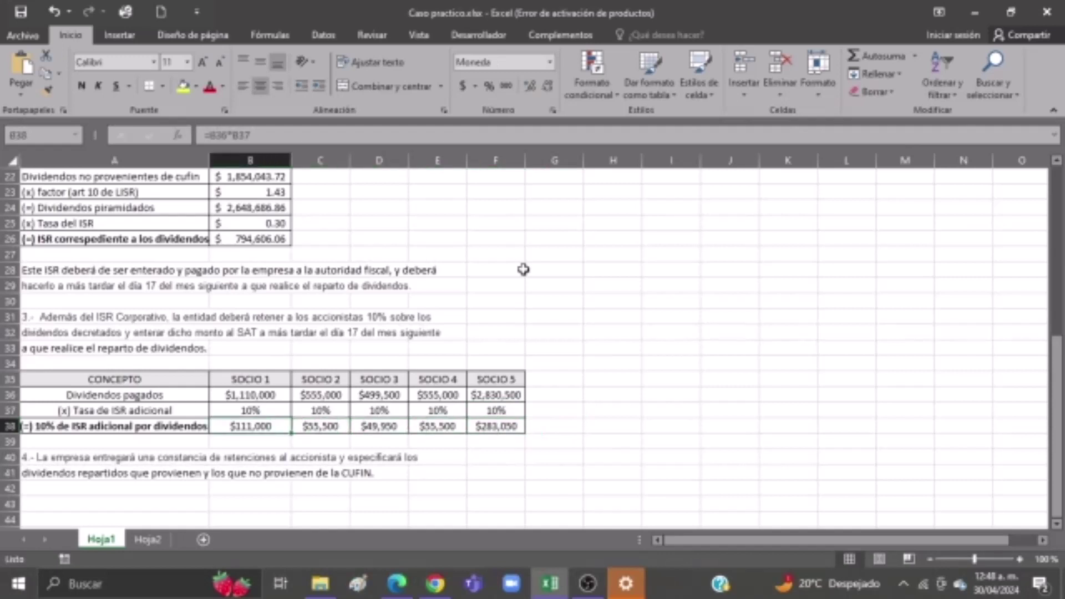
{"action": "key", "text": "Up"}
{"action": "key", "text": "Up"}
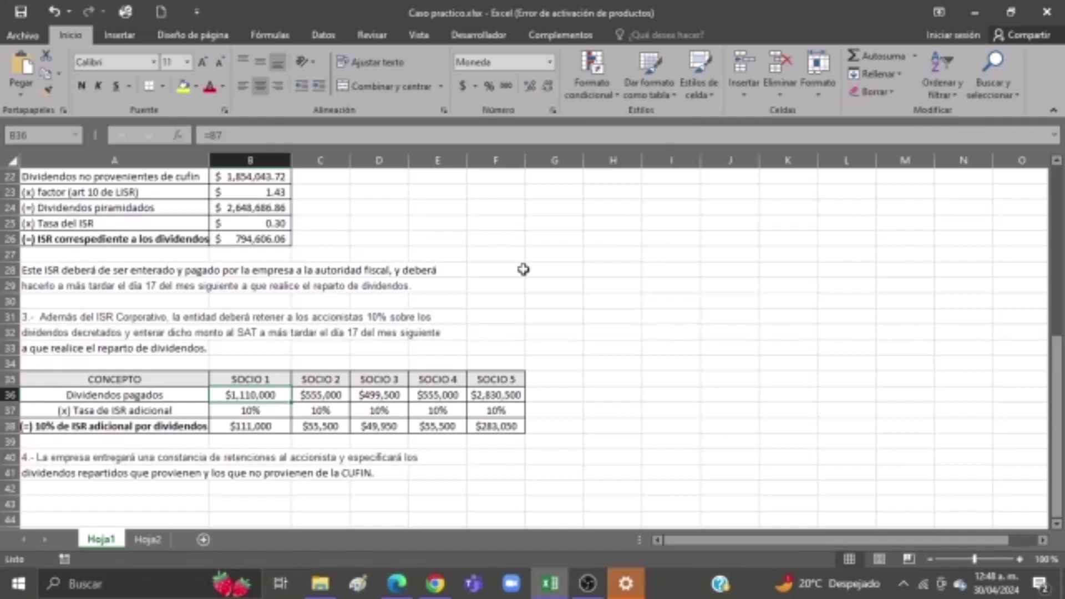
Step: Read the section 4 note about the withholding certificate given to shareholders and its CUFIN and non-CUFIN breakdown
{"action": "scroll", "coordinate": [523, 269], "scroll_direction": "down", "scroll_amount": 4}
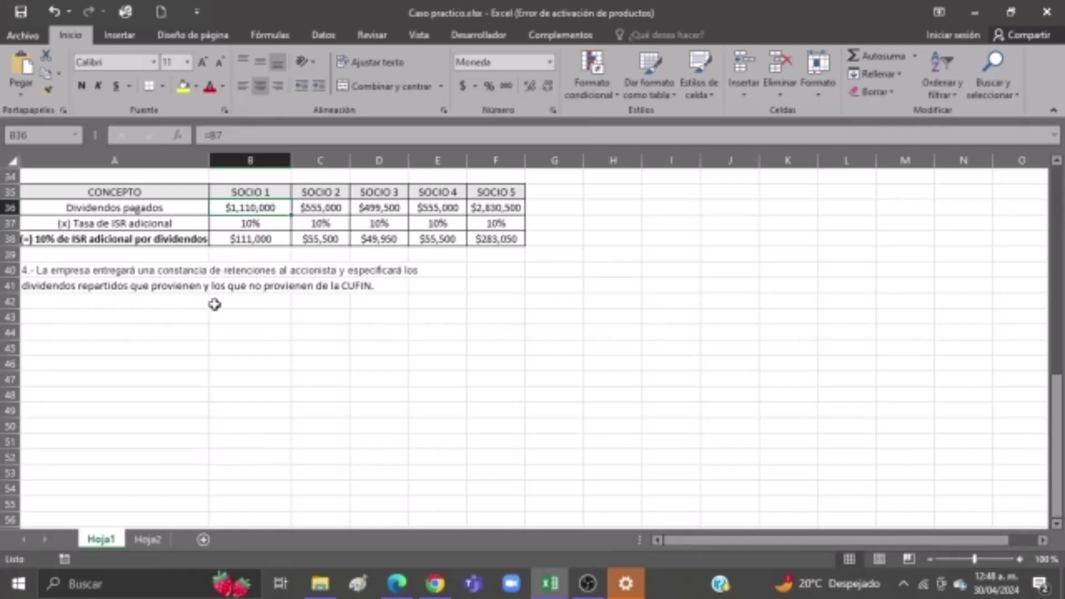
{"action": "left_click", "coordinate": [333, 298]}
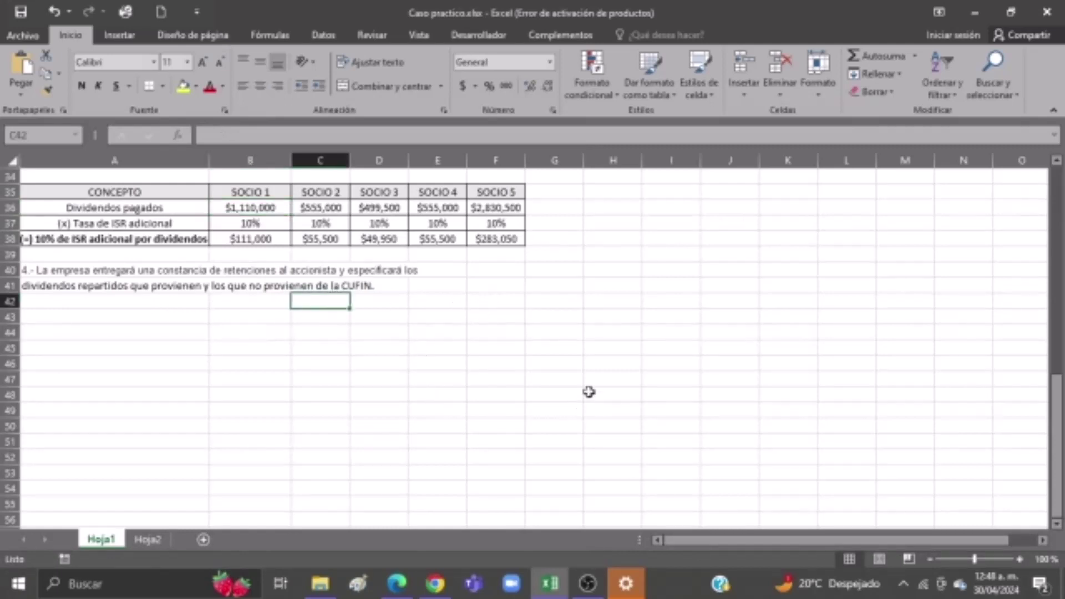
Step: Open the Hoja2 sheet and skim its tables on the shareholders' ISR as individuals, returning to the sheet's title
{"action": "left_click", "coordinate": [146, 539]}
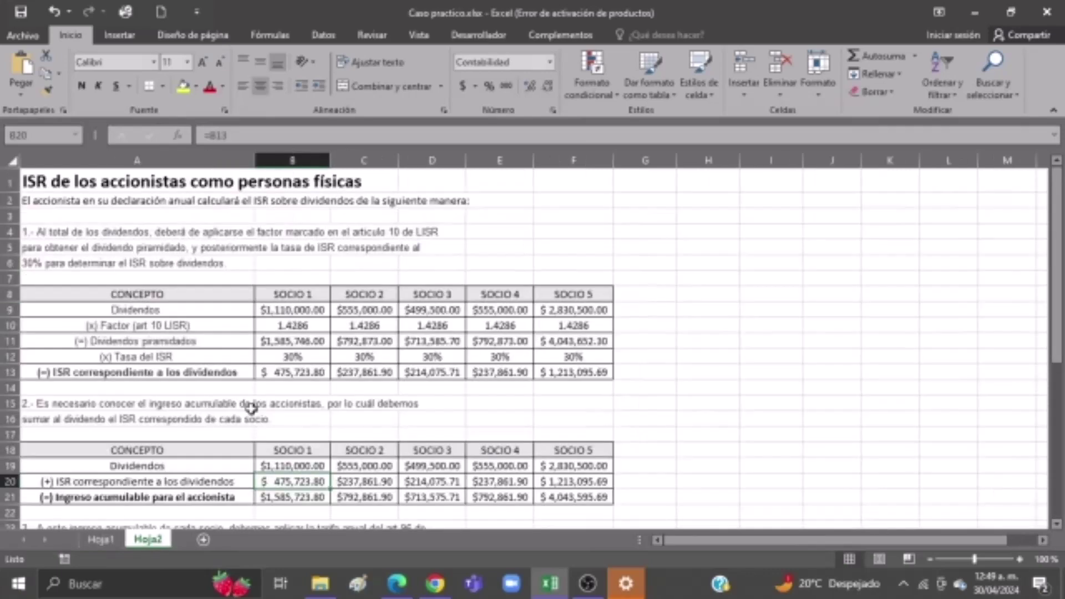
{"action": "scroll", "coordinate": [251, 408], "scroll_direction": "down", "scroll_amount": 6}
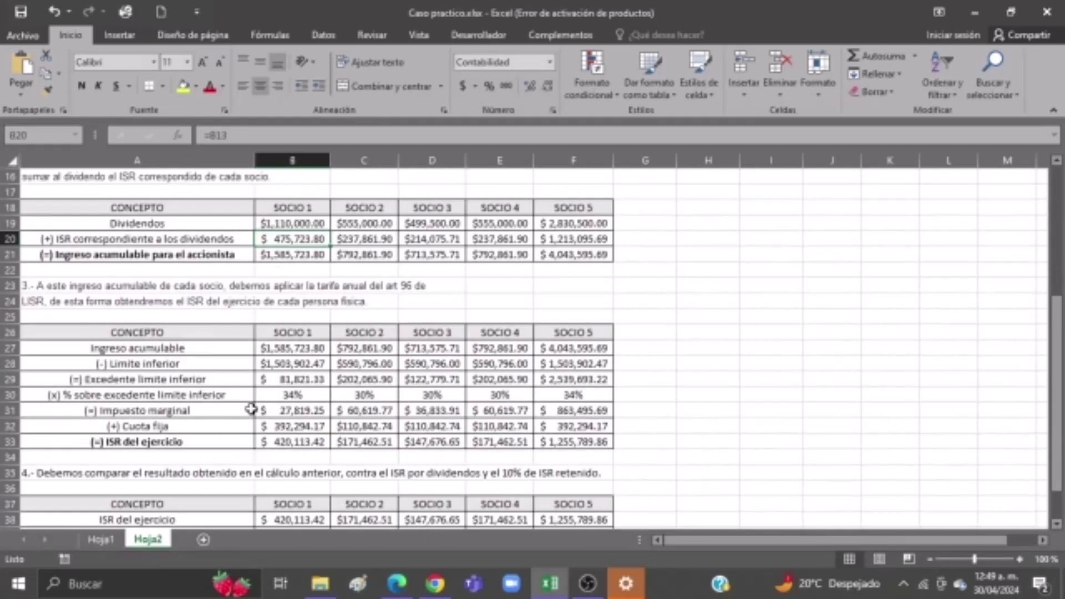
{"action": "scroll", "coordinate": [251, 408], "scroll_direction": "up", "scroll_amount": 4}
{"action": "scroll", "coordinate": [251, 408], "scroll_direction": "up", "scroll_amount": 4}
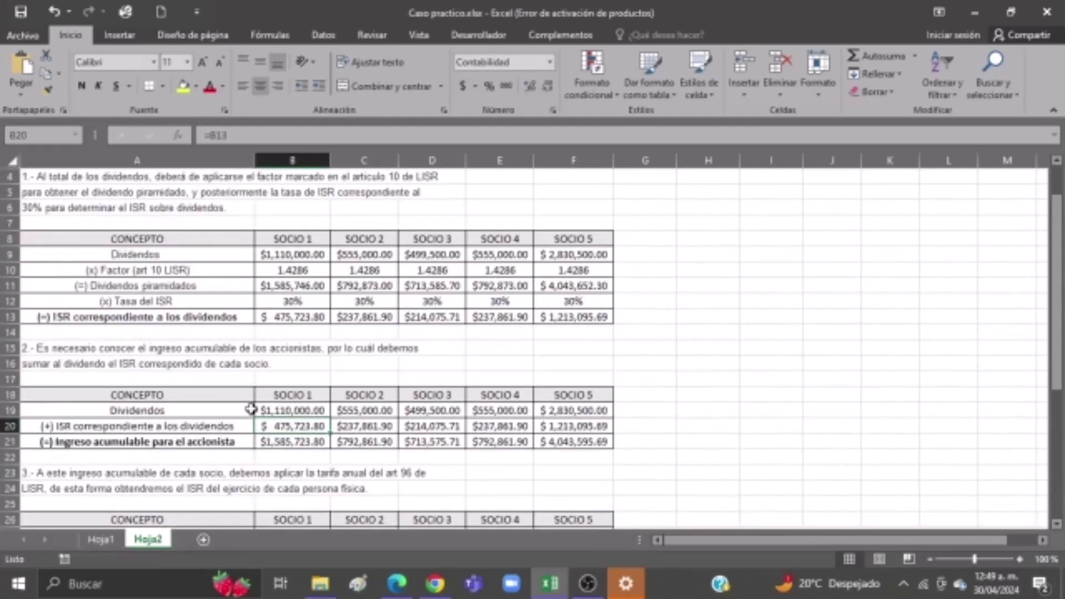
{"action": "scroll", "coordinate": [251, 408], "scroll_direction": "up", "scroll_amount": 2}
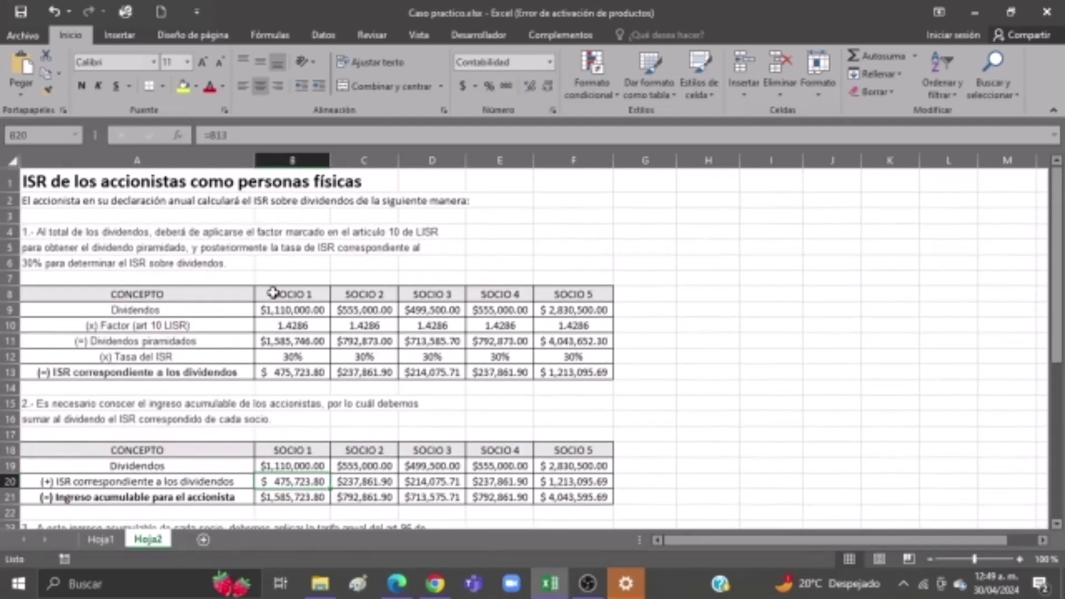
Step: Read the Hoja2 introduction and the section 1 explanation of how shareholders calculate ISR on dividends in the annual return
{"action": "left_click", "coordinate": [642, 295]}
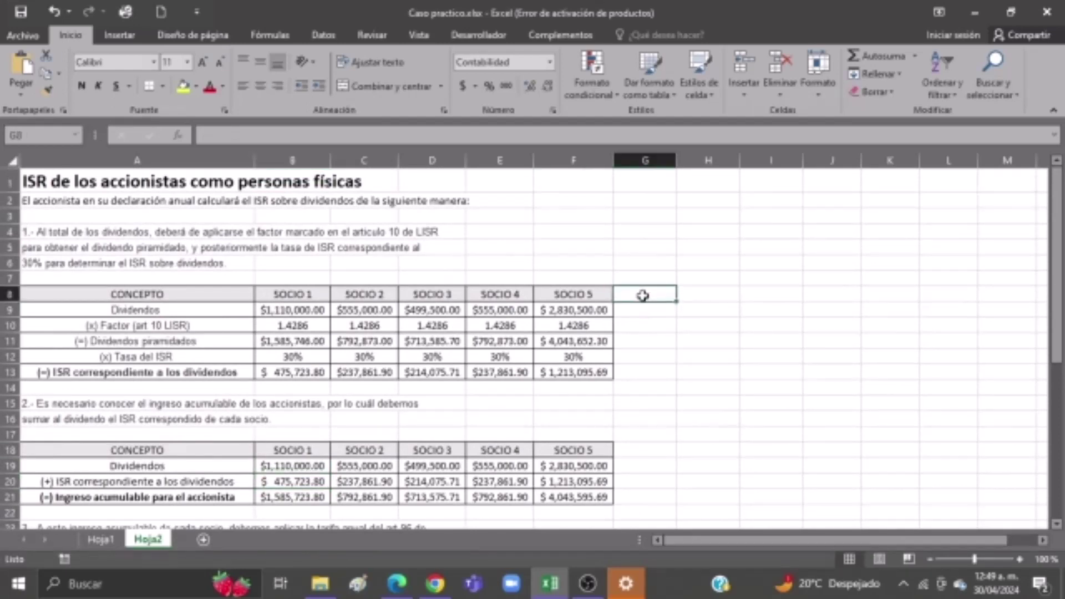
{"action": "left_click", "coordinate": [503, 233]}
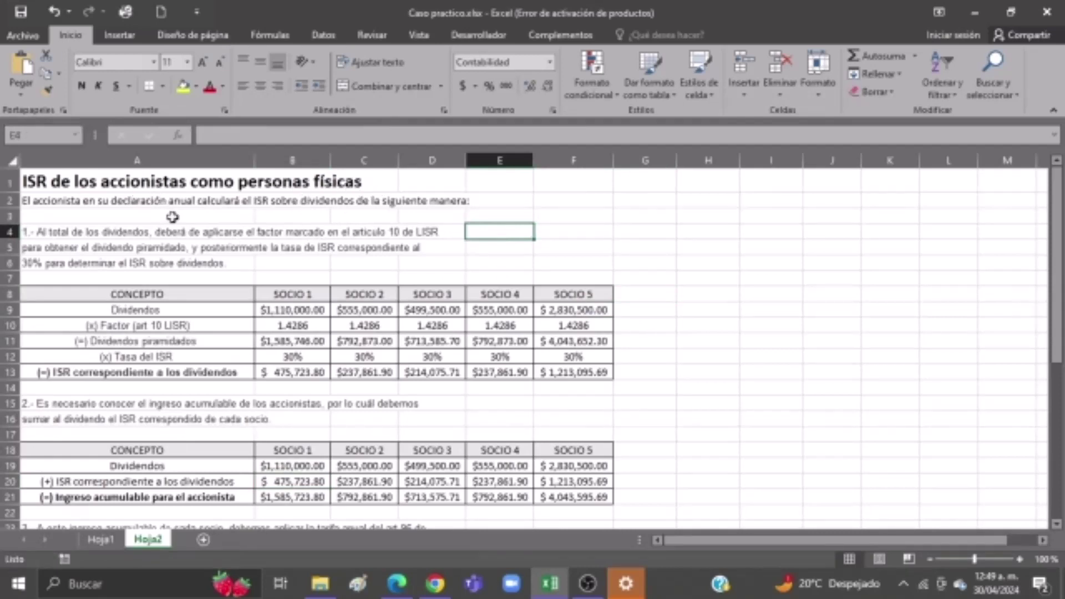
{"action": "left_click", "coordinate": [205, 215]}
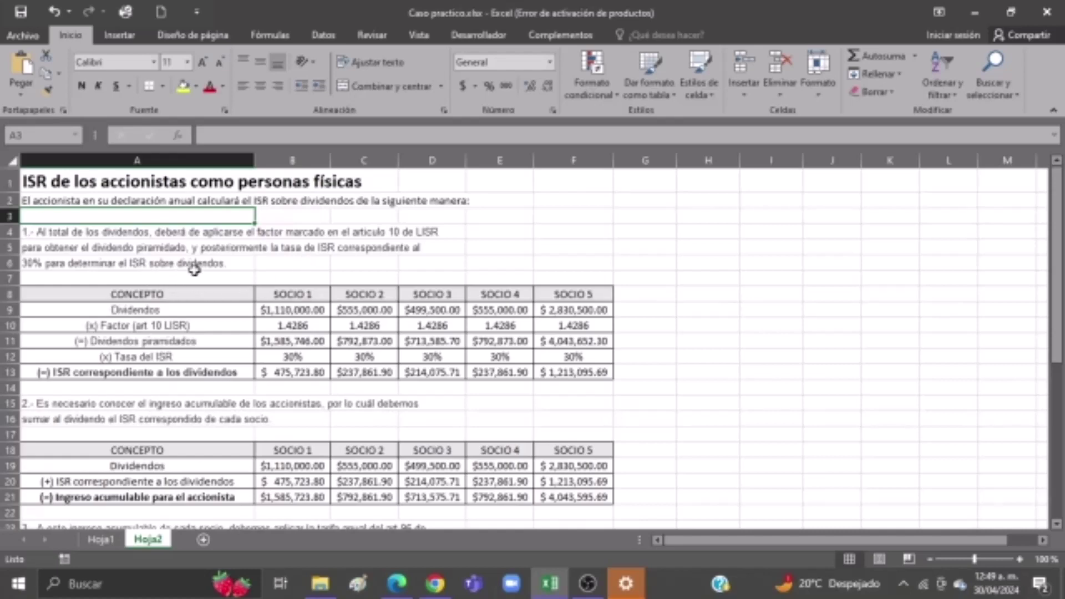
Step: Examine the "Dividendos" and "Factor (art 10 LISR)" rows in the first Hoja2 table
{"action": "left_click", "coordinate": [646, 299]}
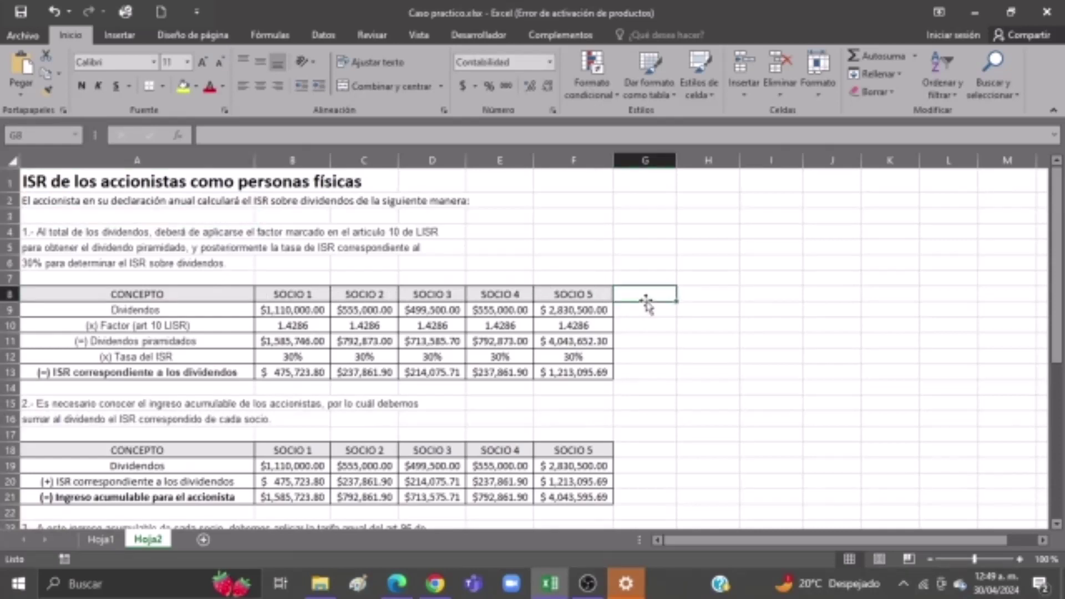
{"action": "left_click", "coordinate": [646, 302]}
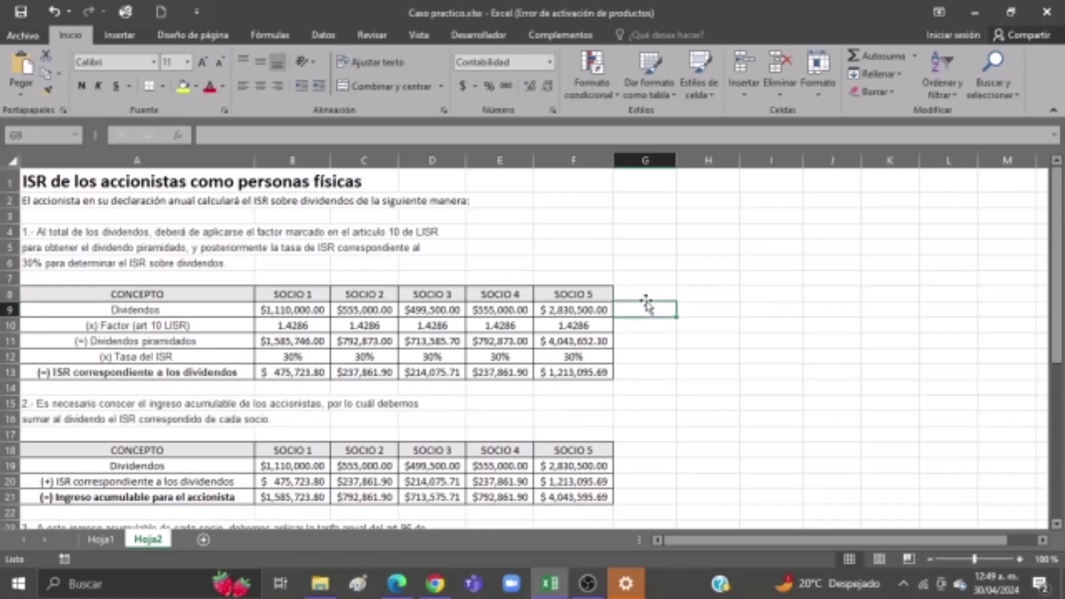
{"action": "key", "text": "Down"}
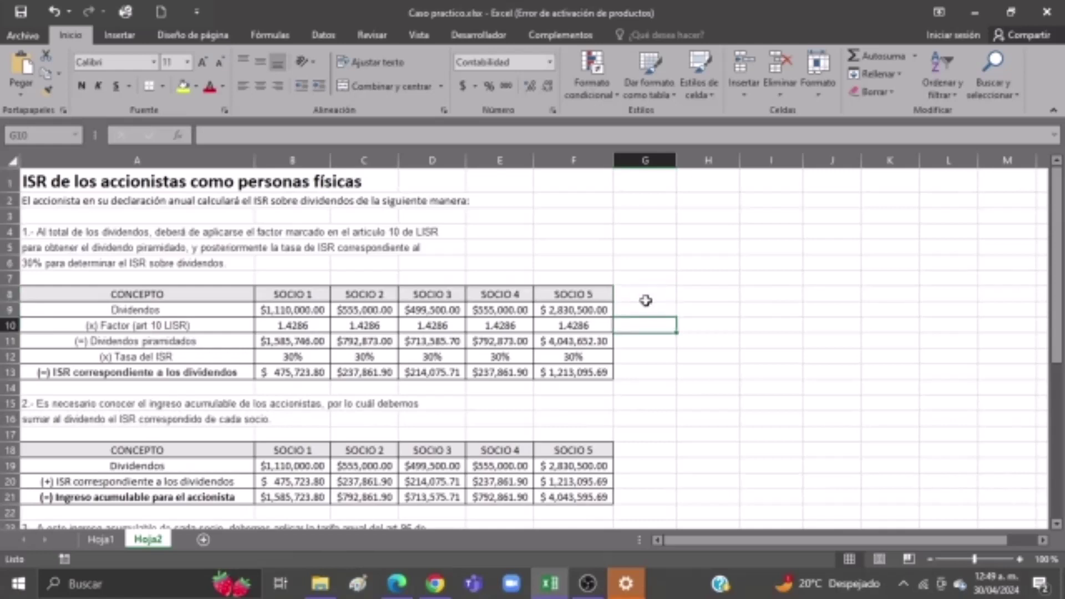
{"action": "key", "text": "Up"}
{"action": "key", "text": "Down"}
{"action": "key", "text": "Up"}
{"action": "key", "text": "Down"}
{"action": "key", "text": "Up"}
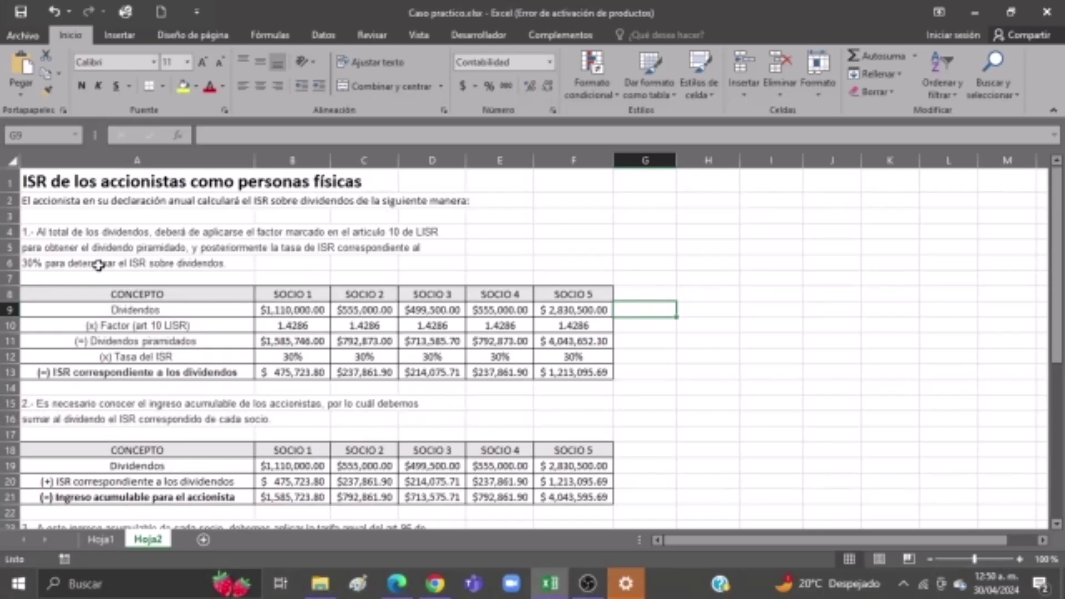
Step: Inspect the 1.4286 factor and the SOCIO 5 formulas for the grossed-up dividends and the ISR on dividends
{"action": "left_click", "coordinate": [461, 327]}
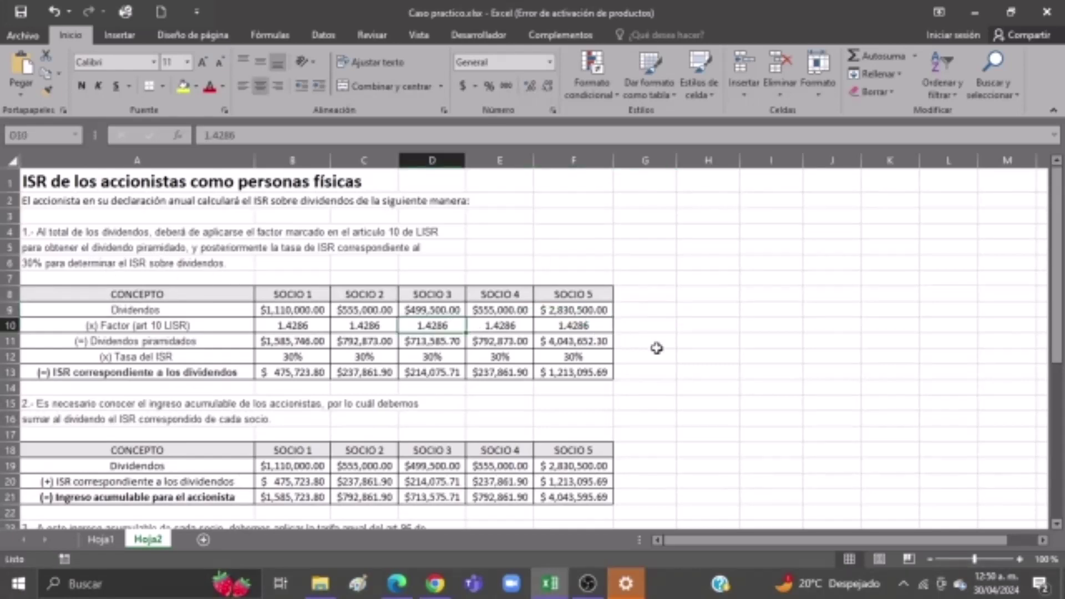
{"action": "left_click", "coordinate": [589, 356]}
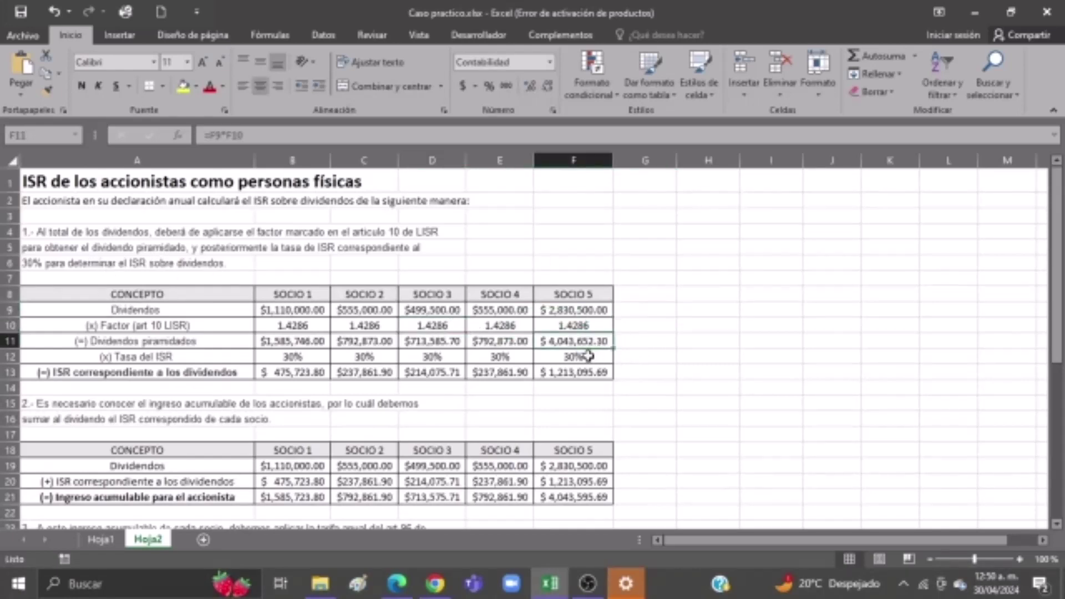
{"action": "left_click", "coordinate": [594, 387]}
{"action": "left_click", "coordinate": [594, 371]}
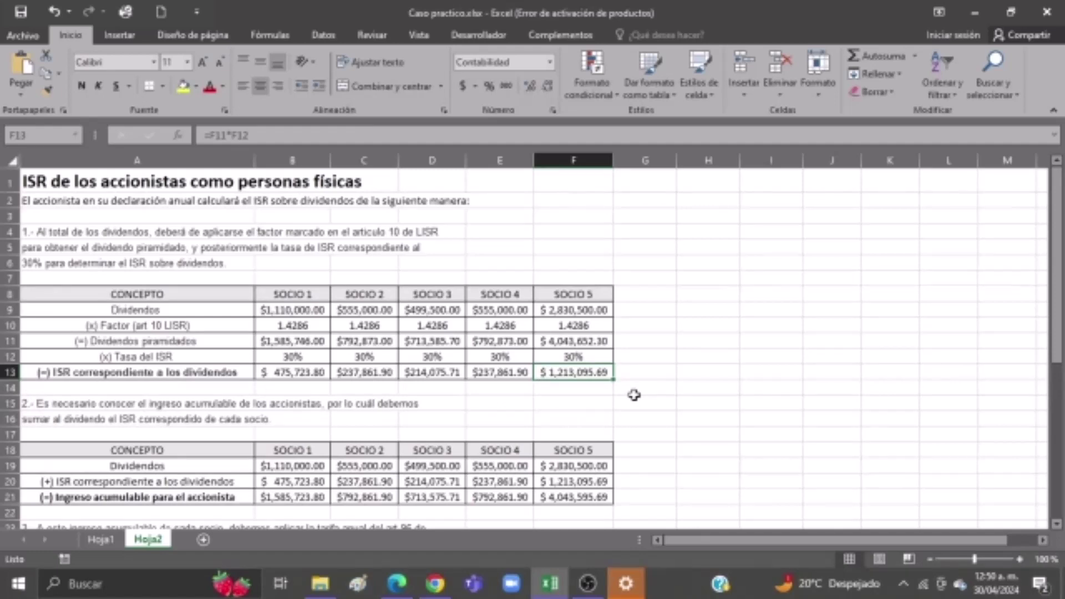
Step: Review the "ISR correspondiente a los dividendos" row from SOCIO 1 to SOCIO 5 in the first Hoja2 table
{"action": "key", "text": "Left"}
{"action": "key", "text": "Left"}
{"action": "key", "text": "Left"}
{"action": "key", "text": "Left"}
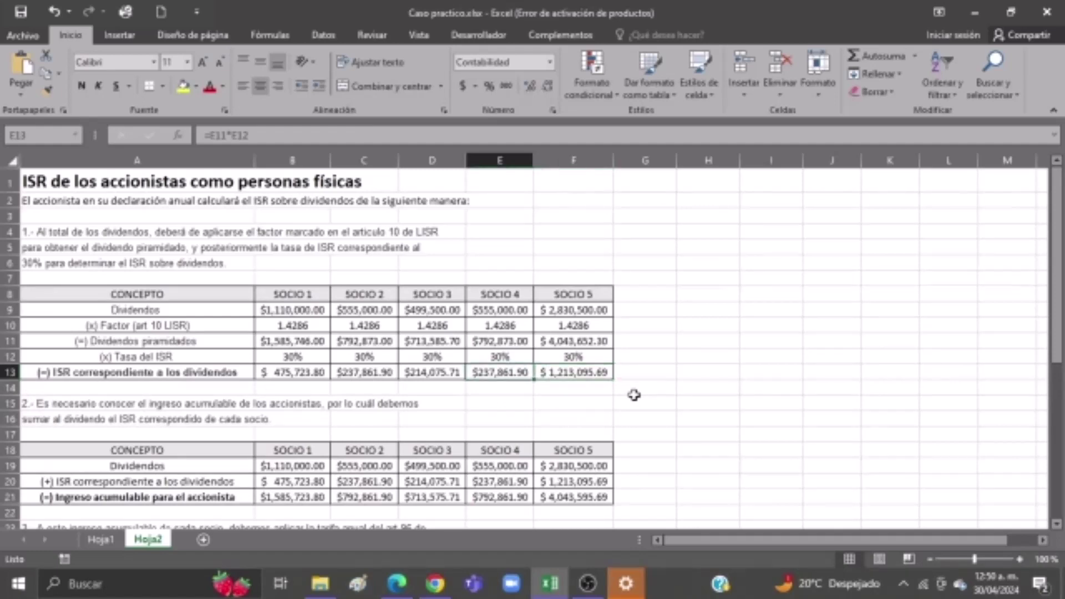
{"action": "key", "text": "Right"}
{"action": "key", "text": "Right"}
{"action": "key", "text": "Right"}
{"action": "key", "text": "Right"}
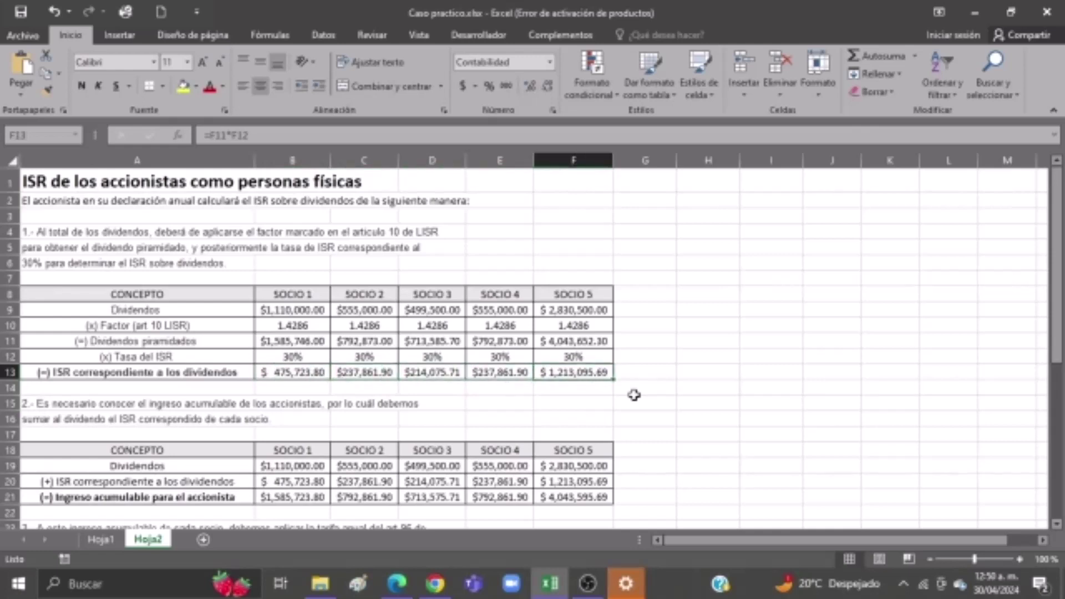
{"action": "key", "text": "Left"}
{"action": "key", "text": "Left"}
{"action": "key", "text": "Left"}
{"action": "key", "text": "Left"}
{"action": "key", "text": "Up"}
Step: Read the section 2 explanation of the shareholders' accumulable income and locate the "Dividendos" row in its table
{"action": "key", "text": "Down"}
{"action": "key", "text": "Down"}
{"action": "key", "text": "Down"}
{"action": "key", "text": "Down"}
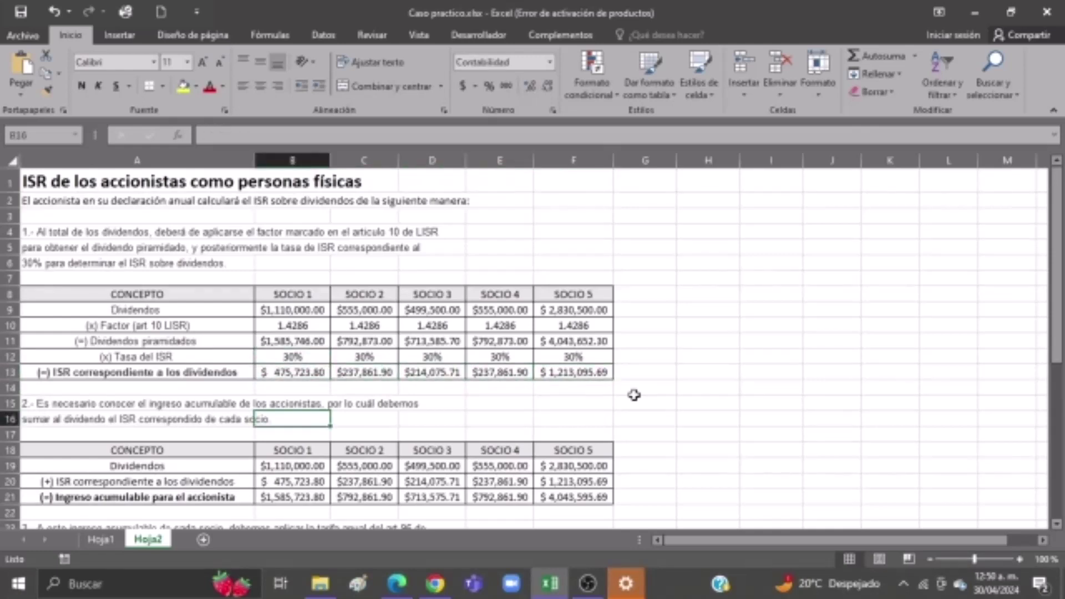
{"action": "scroll", "coordinate": [634, 394], "scroll_direction": "down", "scroll_amount": 3}
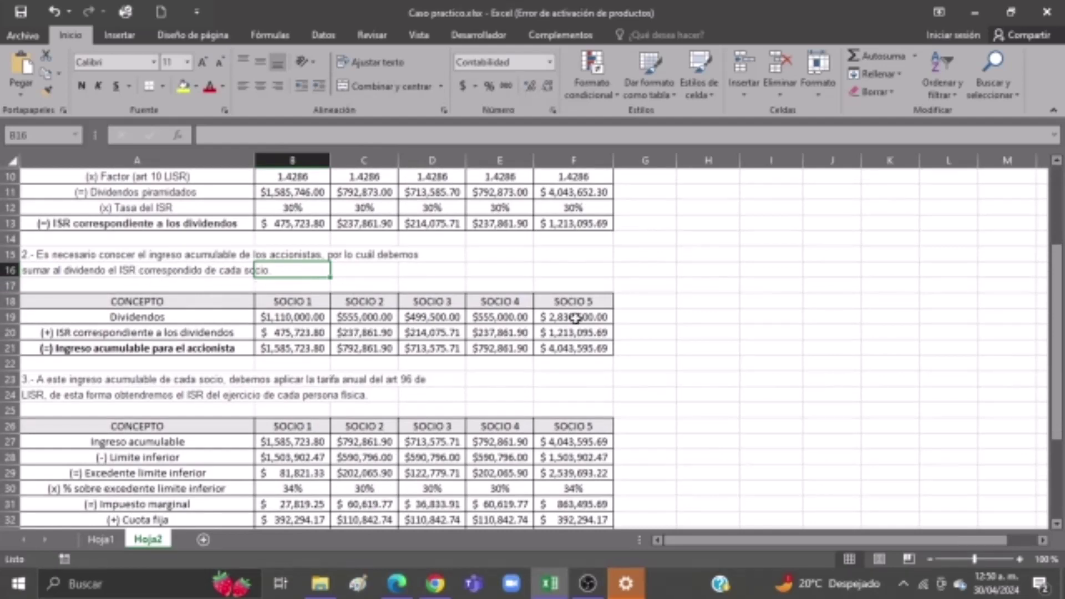
{"action": "left_click", "coordinate": [638, 302]}
{"action": "left_click", "coordinate": [237, 312]}
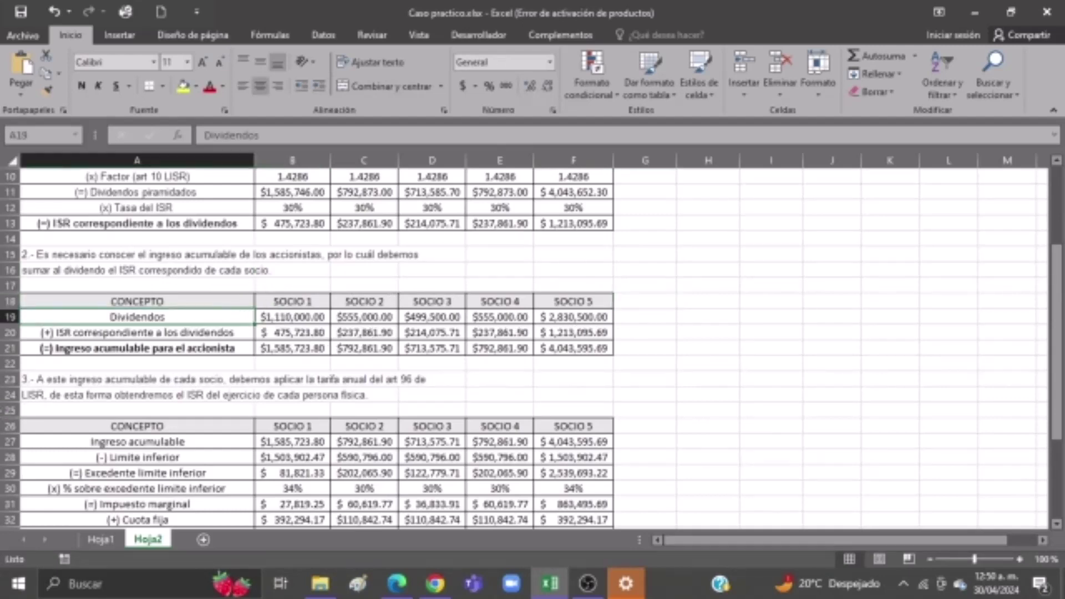
Step: Trace SOCIO 1's dividend ISR from the first table into section 2 and inspect the "Ingreso acumulable para el accionista" formula
{"action": "key", "text": "Down"}
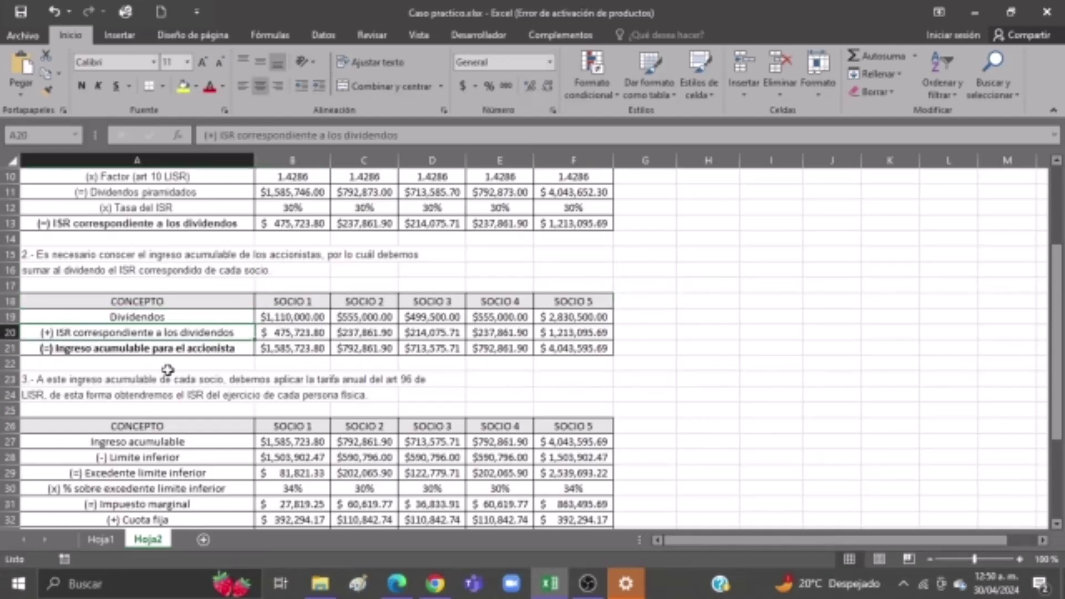
{"action": "scroll", "coordinate": [167, 370], "scroll_direction": "up", "scroll_amount": 1}
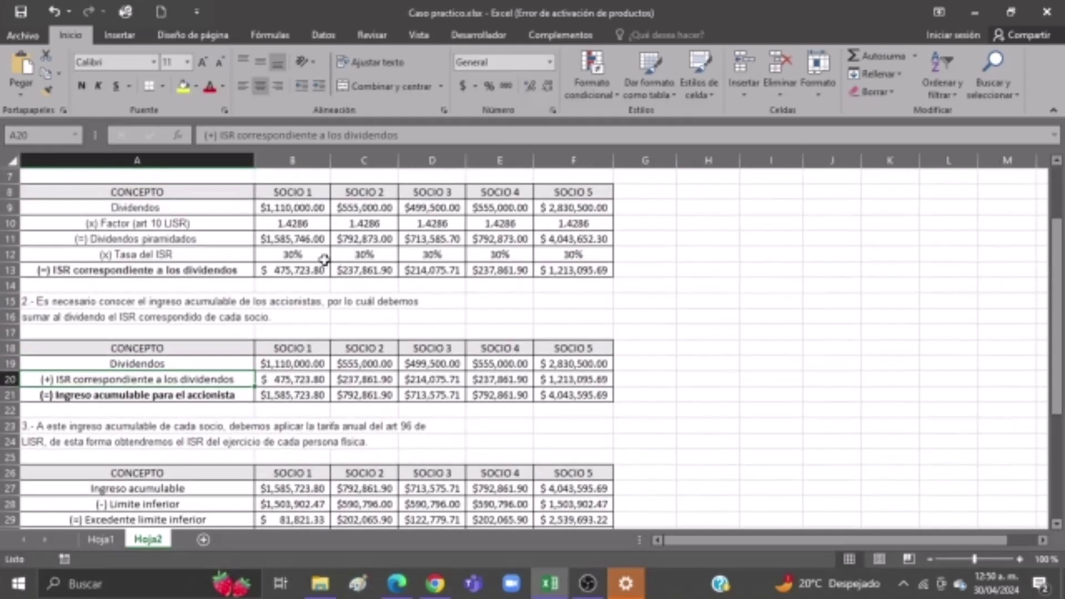
{"action": "left_click", "coordinate": [284, 275]}
{"action": "scroll", "coordinate": [331, 410], "scroll_direction": "down", "scroll_amount": 2}
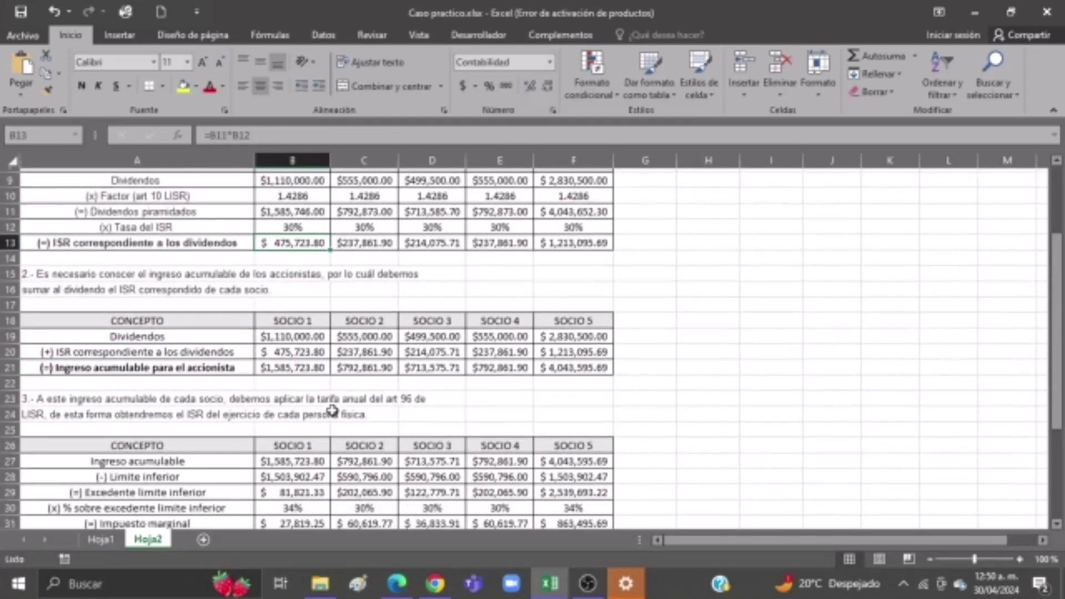
{"action": "left_click", "coordinate": [285, 305]}
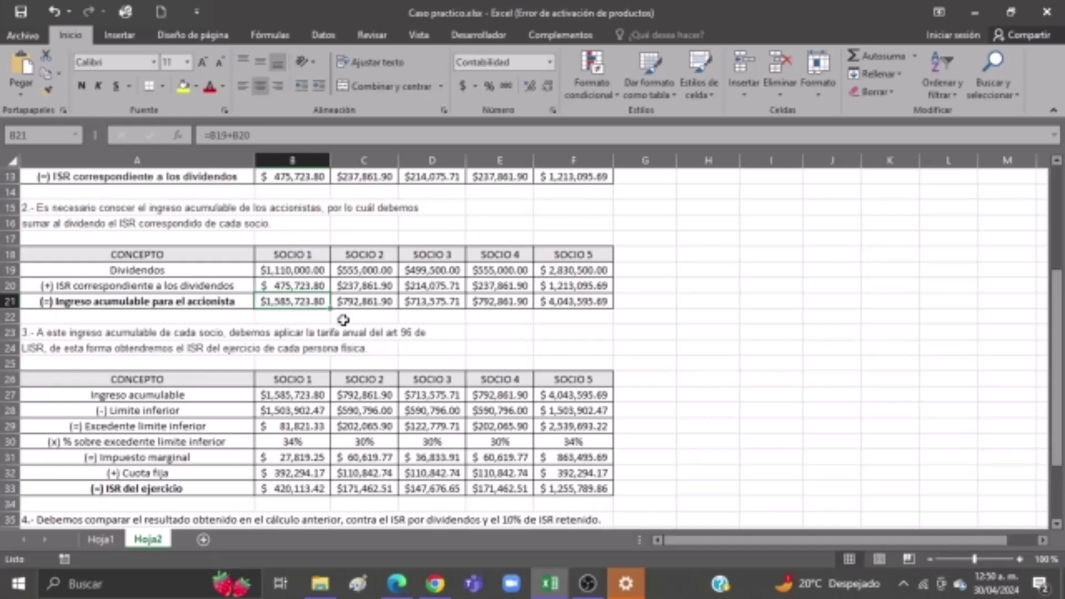
{"action": "scroll", "coordinate": [343, 319], "scroll_direction": "down", "scroll_amount": 1}
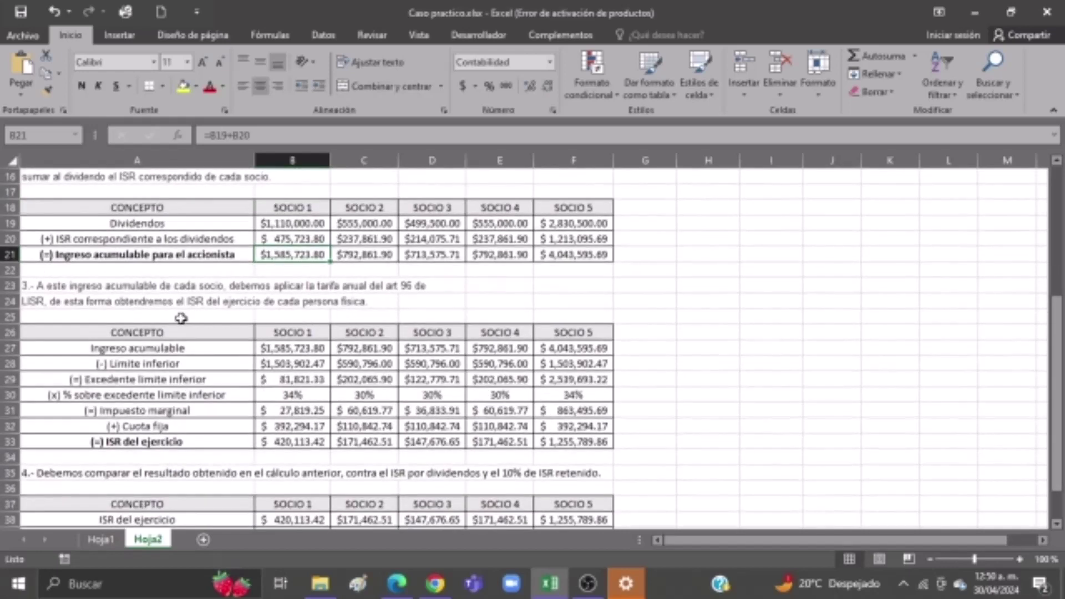
Step: Read the section 3 explanation of the art 96 annual tariff and trace SOCIO 1's "Ingreso acumulable" back to section 2
{"action": "scroll", "coordinate": [181, 318], "scroll_direction": "down", "scroll_amount": 2}
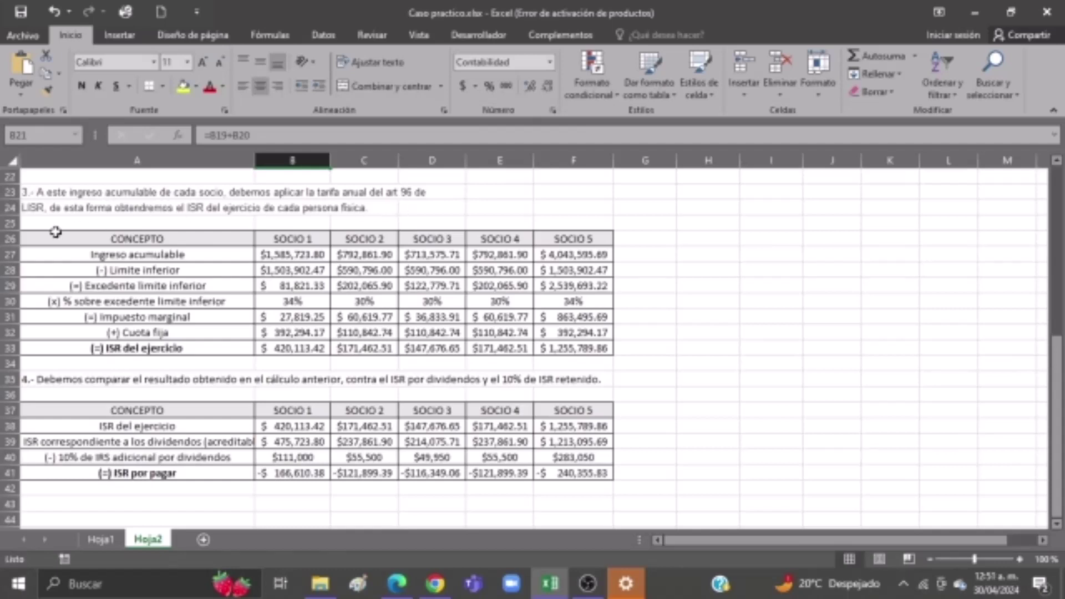
{"action": "left_click", "coordinate": [303, 256]}
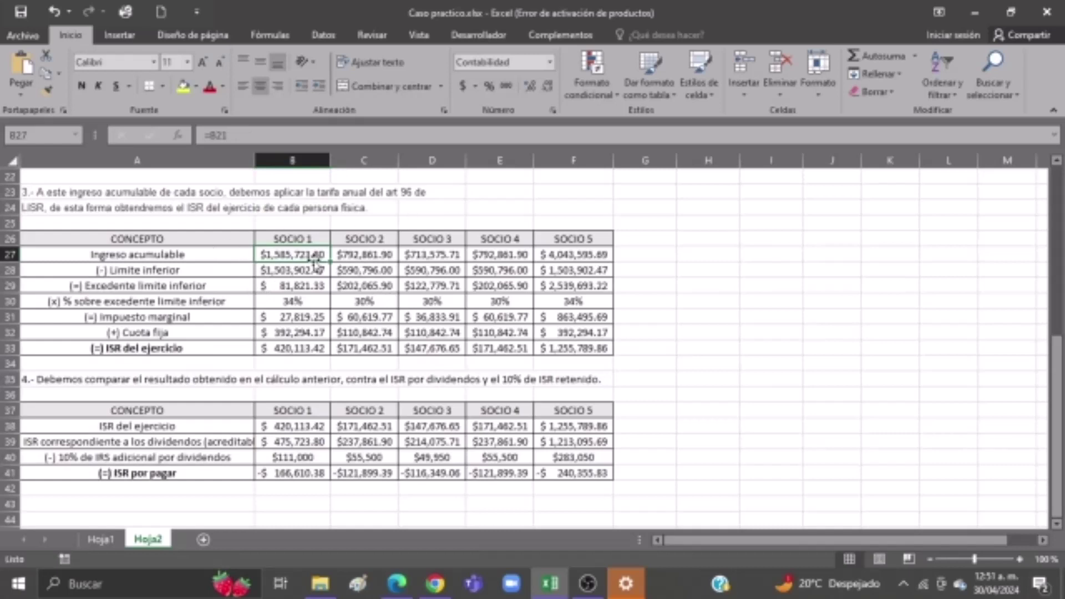
{"action": "scroll", "coordinate": [320, 294], "scroll_direction": "up", "scroll_amount": 3}
{"action": "left_click", "coordinate": [319, 299]}
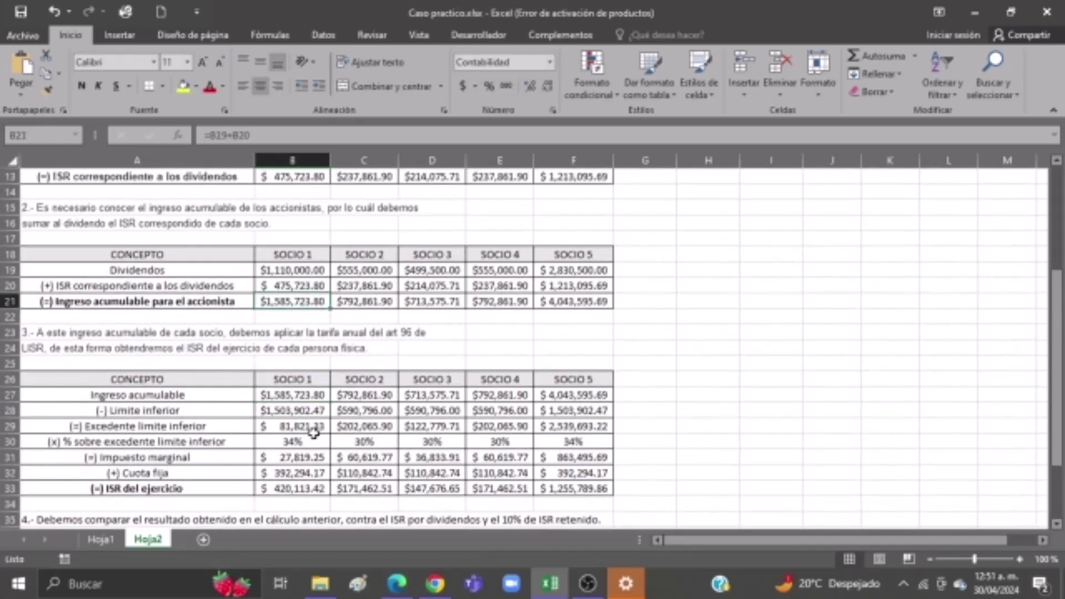
Step: Inspect SOCIO 1's "Limite inferior" and the "Excedente limite inferior" formula in the section 3 table
{"action": "left_click", "coordinate": [300, 410]}
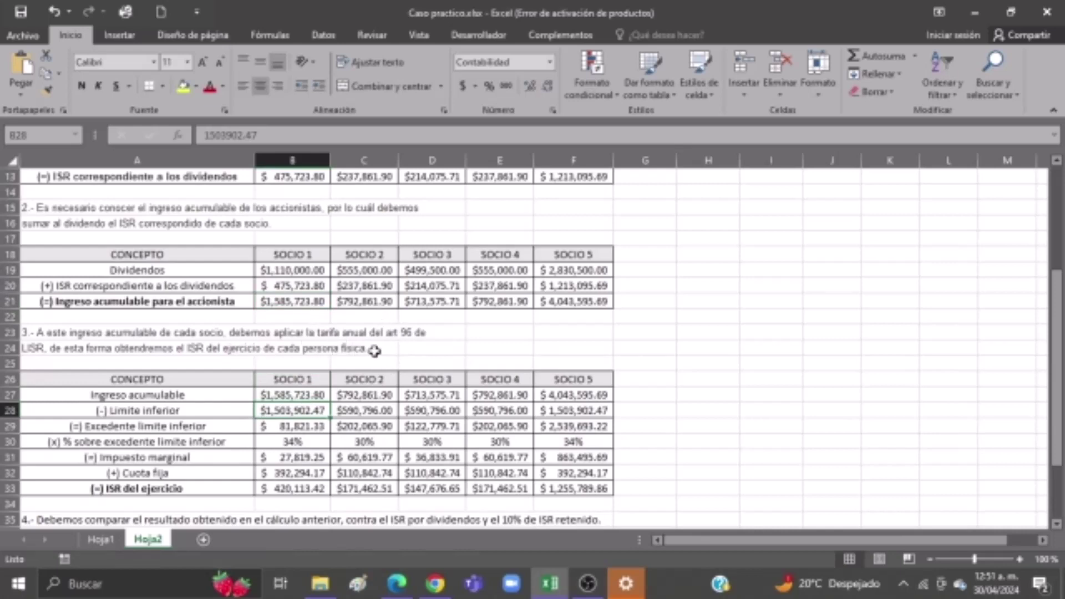
{"action": "scroll", "coordinate": [303, 386], "scroll_direction": "down", "scroll_amount": 1}
{"action": "left_click", "coordinate": [295, 382]}
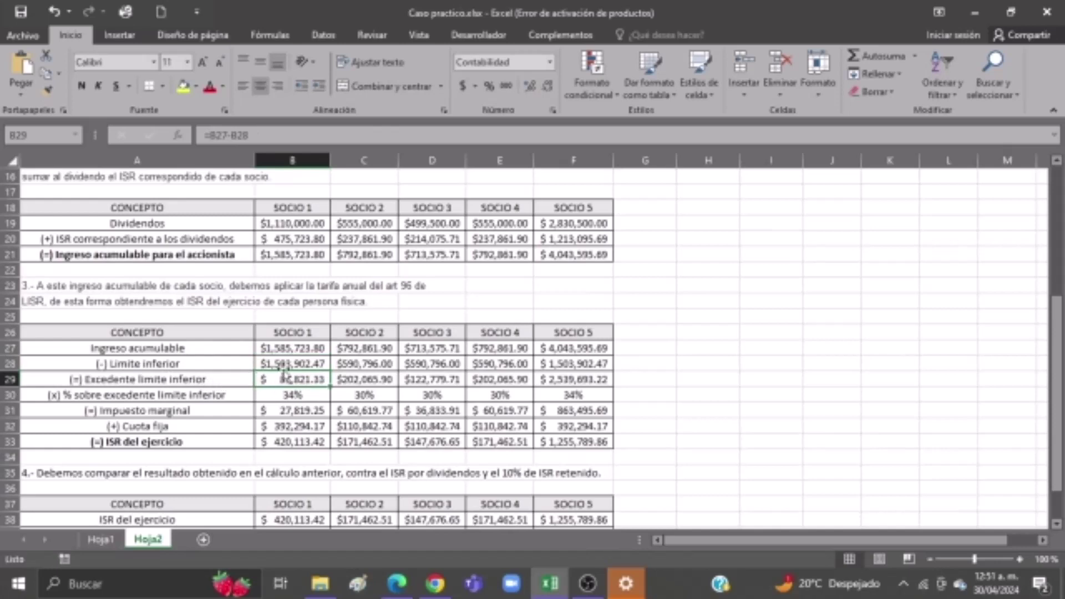
{"action": "left_click", "coordinate": [315, 362]}
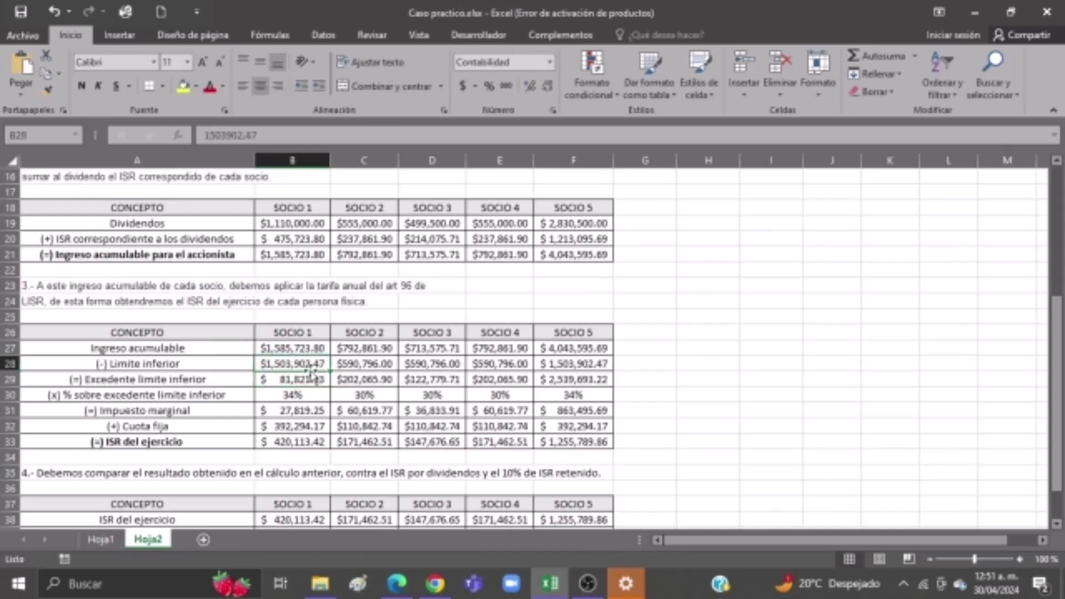
{"action": "left_click", "coordinate": [286, 380]}
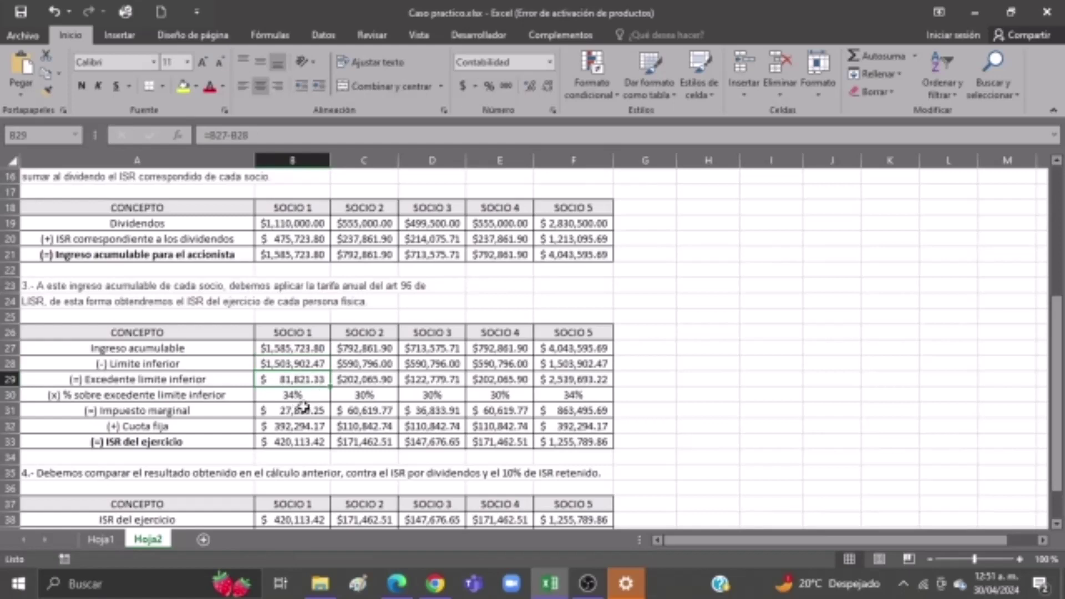
Step: Compare the "% sobre excedente limite inferior" rates of the partners in the section 3 table
{"action": "left_click", "coordinate": [301, 397]}
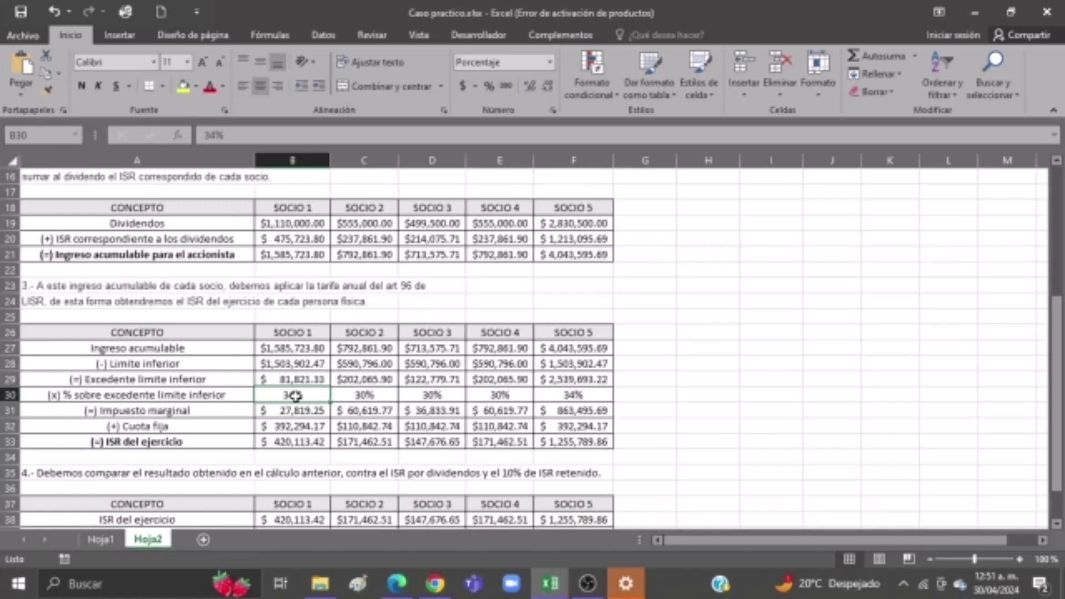
{"action": "left_click", "coordinate": [361, 396]}
{"action": "left_click", "coordinate": [300, 397]}
{"action": "left_click", "coordinate": [336, 396]}
{"action": "left_click", "coordinate": [320, 396]}
{"action": "left_click", "coordinate": [349, 396]}
{"action": "left_click", "coordinate": [509, 395]}
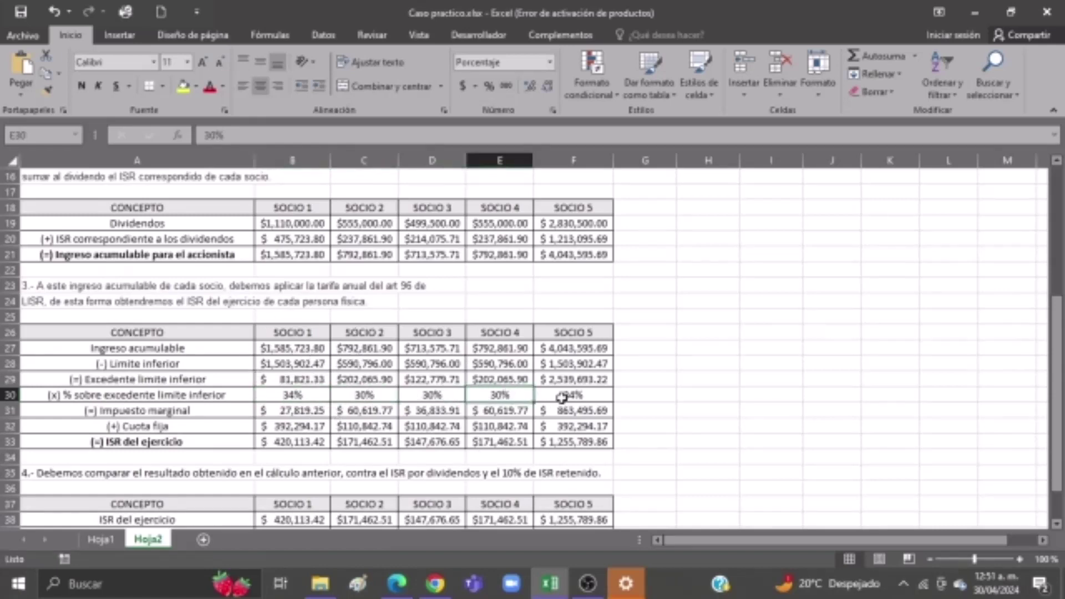
{"action": "left_click", "coordinate": [588, 397]}
{"action": "left_click", "coordinate": [294, 395]}
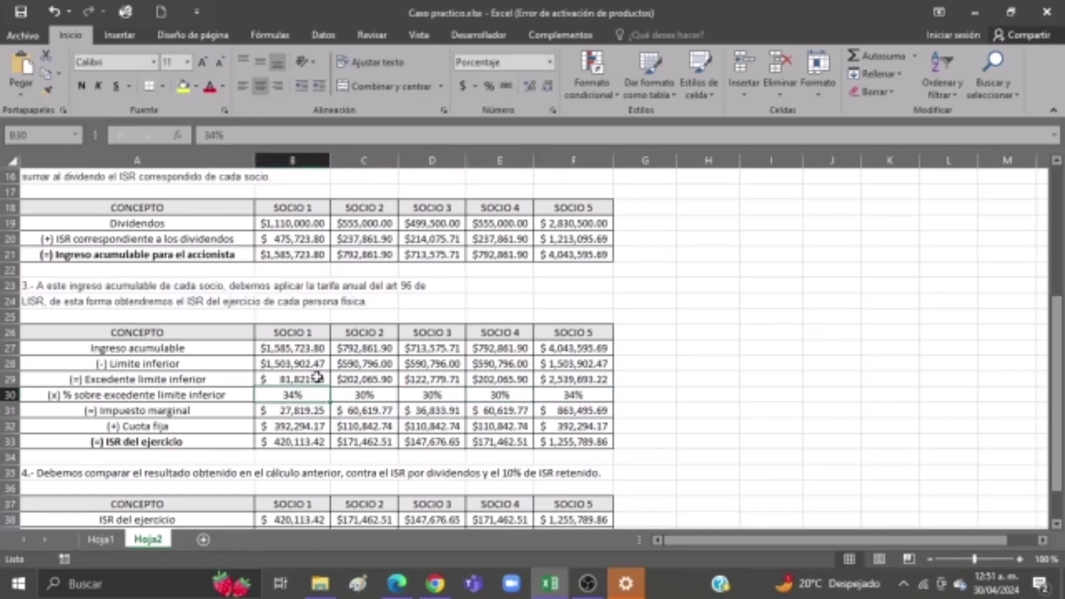
Step: Inspect SOCIO 1's "Impuesto marginal", "Cuota fija" and "ISR del ejercicio" cells in the section 3 table
{"action": "scroll", "coordinate": [323, 377], "scroll_direction": "down", "scroll_amount": 1}
{"action": "left_click", "coordinate": [311, 365]}
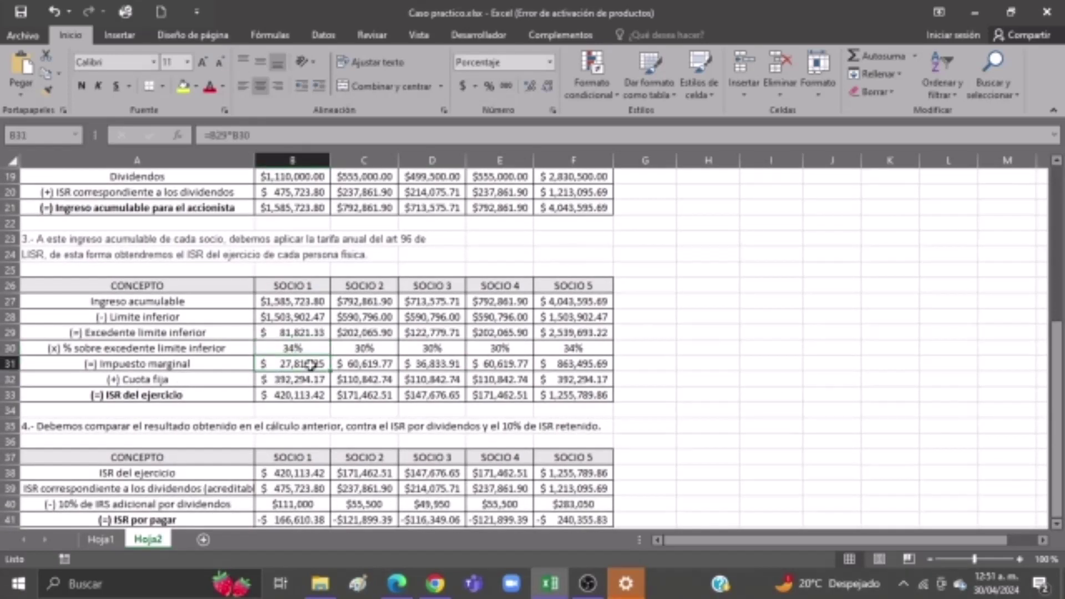
{"action": "left_click", "coordinate": [181, 360]}
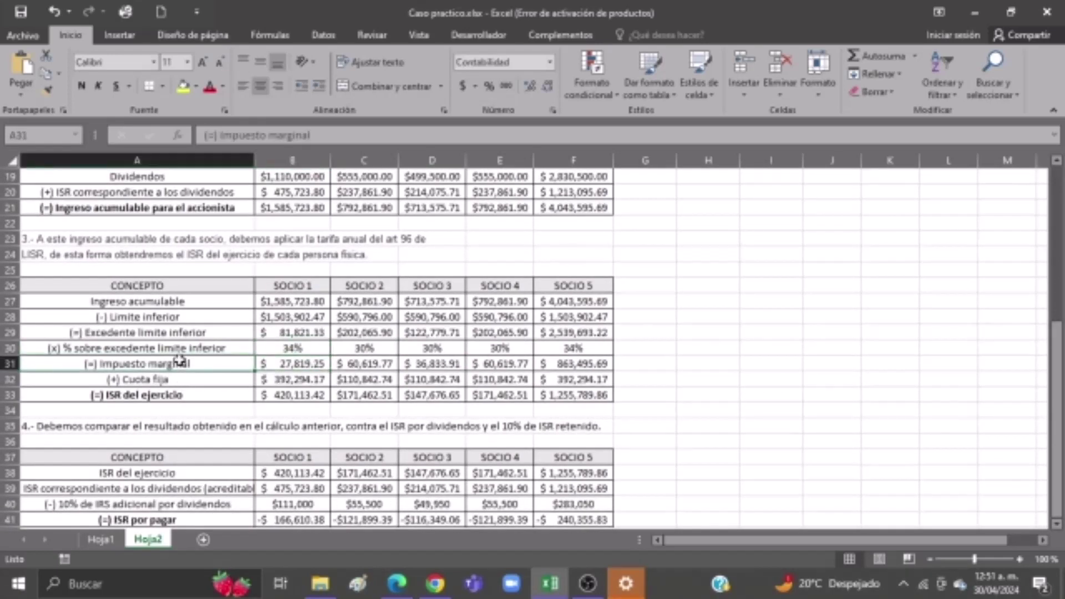
{"action": "left_click", "coordinate": [306, 380]}
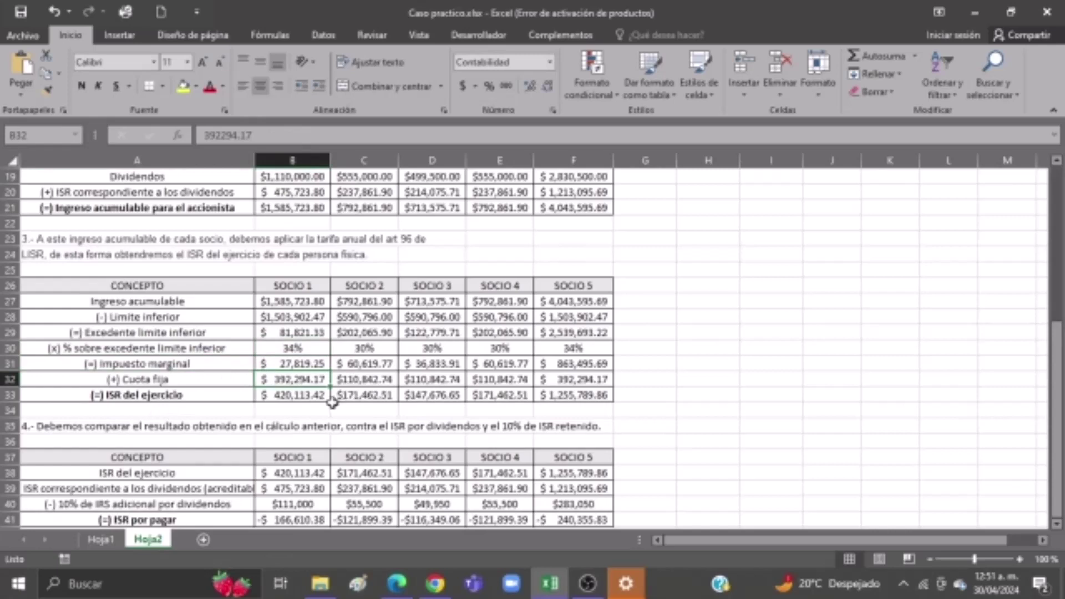
{"action": "left_click", "coordinate": [298, 399]}
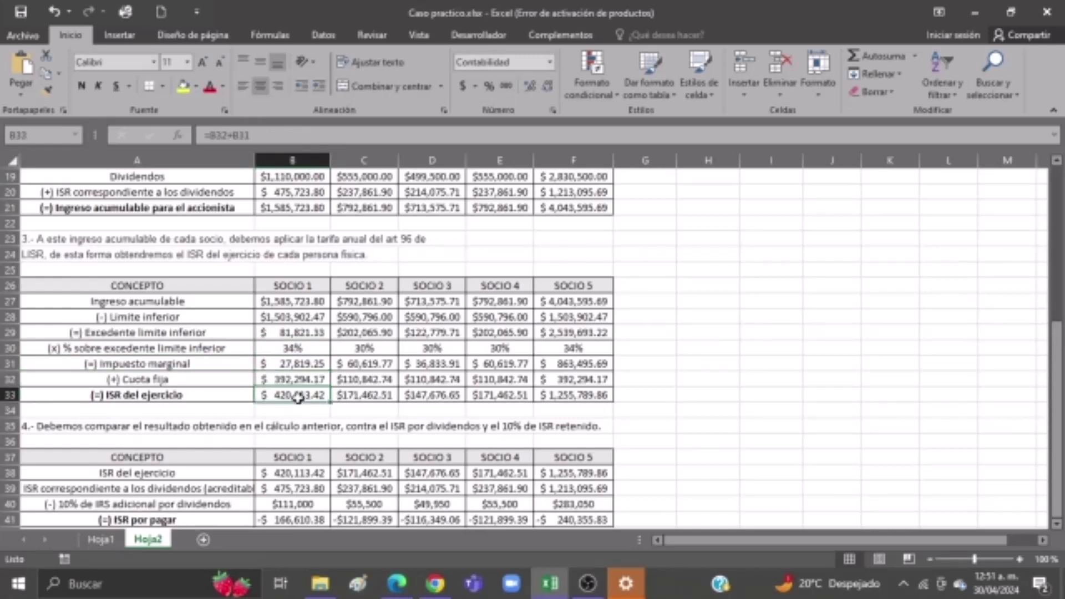
Step: Read the section 4 explanation on comparing the year's ISR against the dividend ISR and the 10% withheld
{"action": "scroll", "coordinate": [297, 398], "scroll_direction": "down", "scroll_amount": 1}
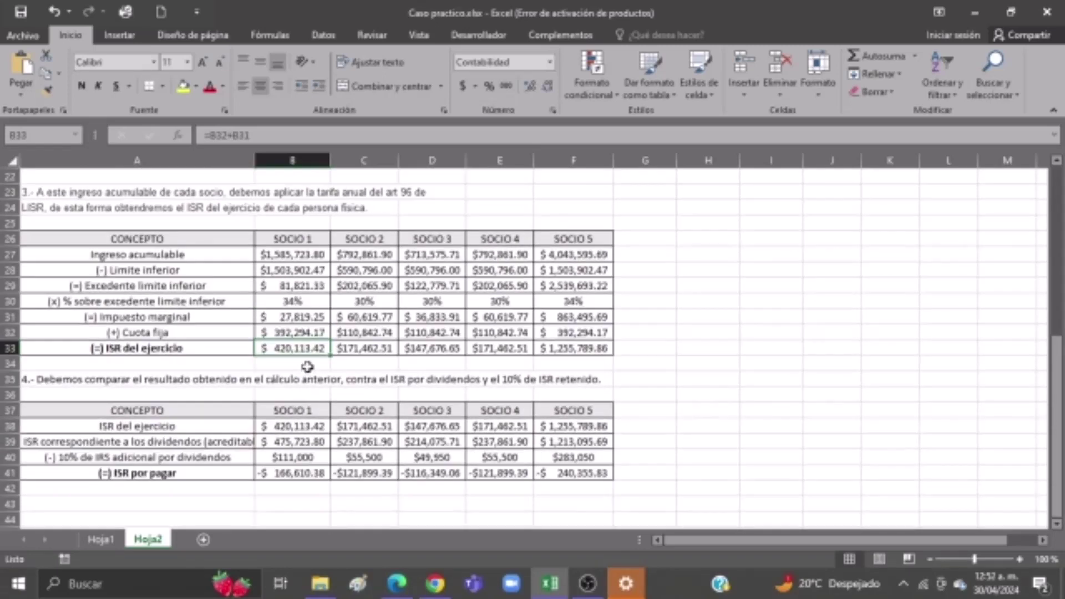
{"action": "key", "text": "Right"}
{"action": "key", "text": "Right"}
{"action": "key", "text": "Right"}
{"action": "key", "text": "Down"}
{"action": "key", "text": "Down"}
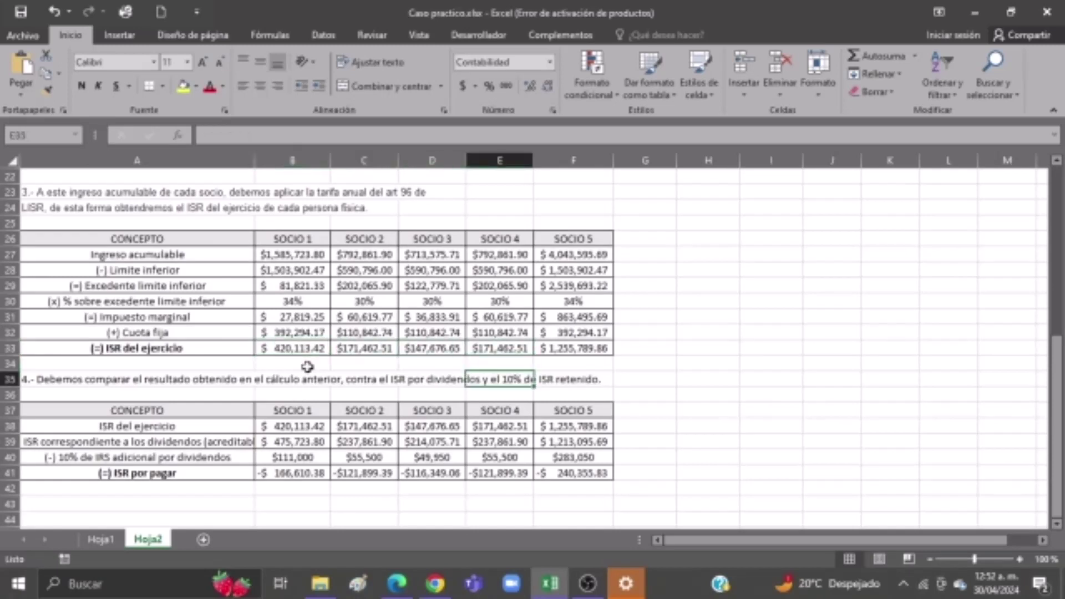
{"action": "key", "text": "Left"}
{"action": "key", "text": "Left"}
{"action": "key", "text": "Down"}
{"action": "key", "text": "Down"}
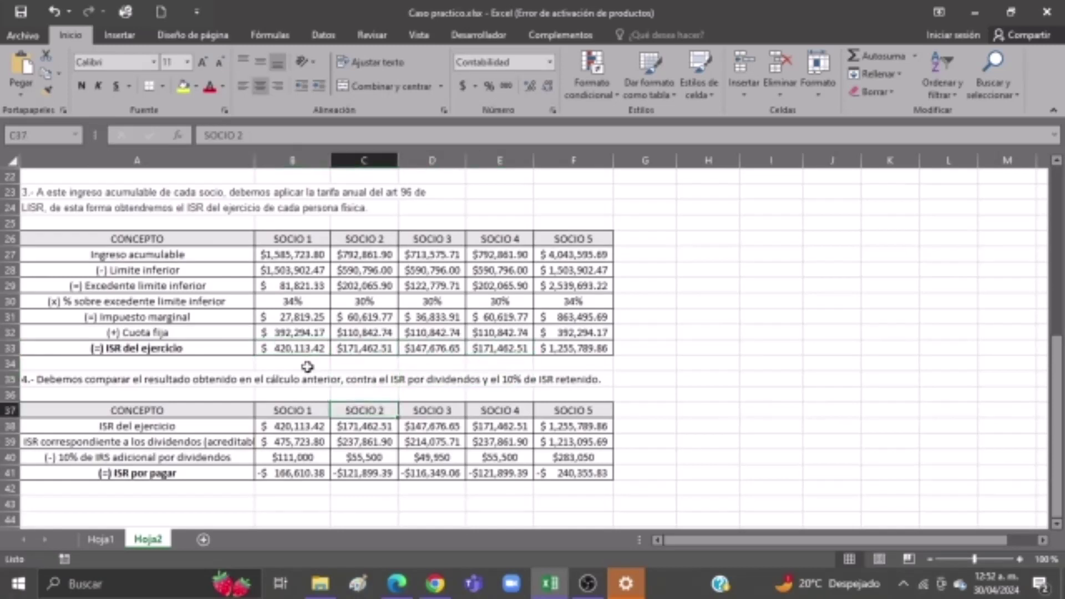
{"action": "left_click", "coordinate": [295, 393]}
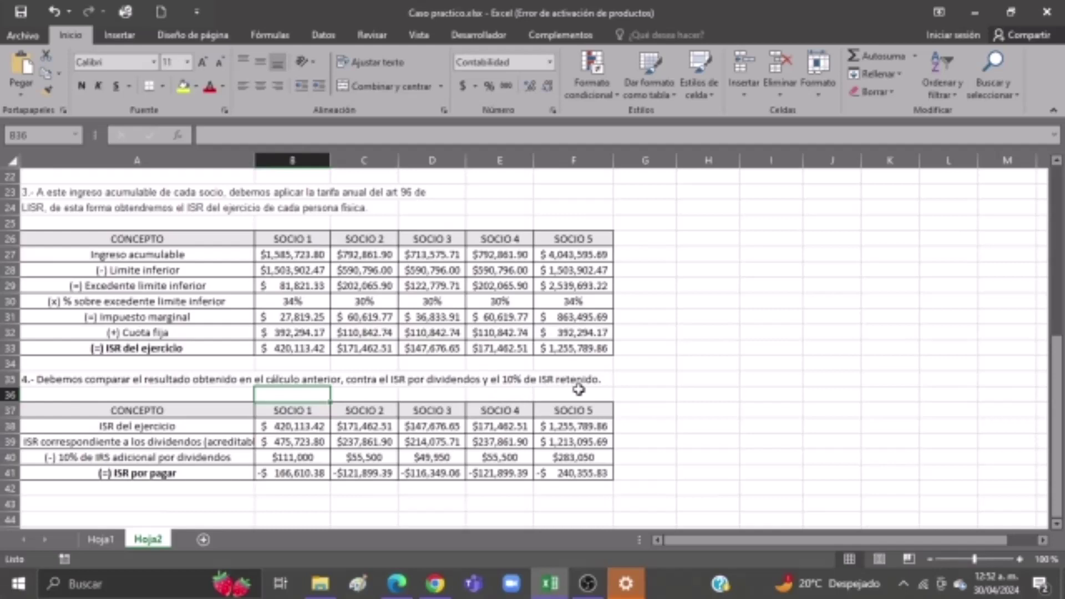
Step: Trace SOCIO 1's "ISR del ejercicio" in the section 4 table back to the section 3 result
{"action": "scroll", "coordinate": [319, 416], "scroll_direction": "down", "scroll_amount": 2}
{"action": "left_click", "coordinate": [311, 333]}
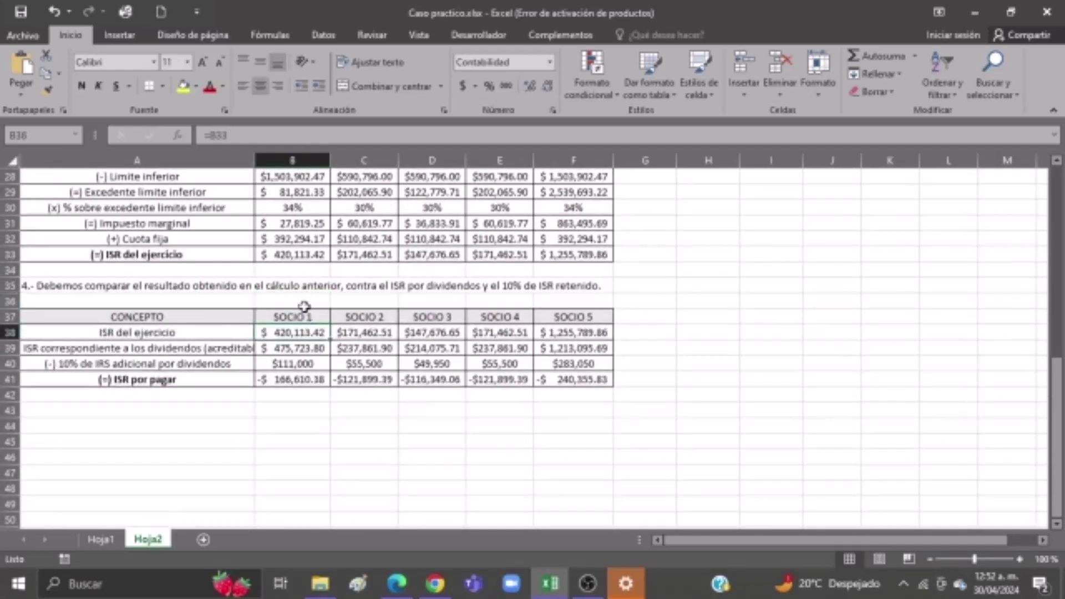
{"action": "left_click", "coordinate": [311, 256]}
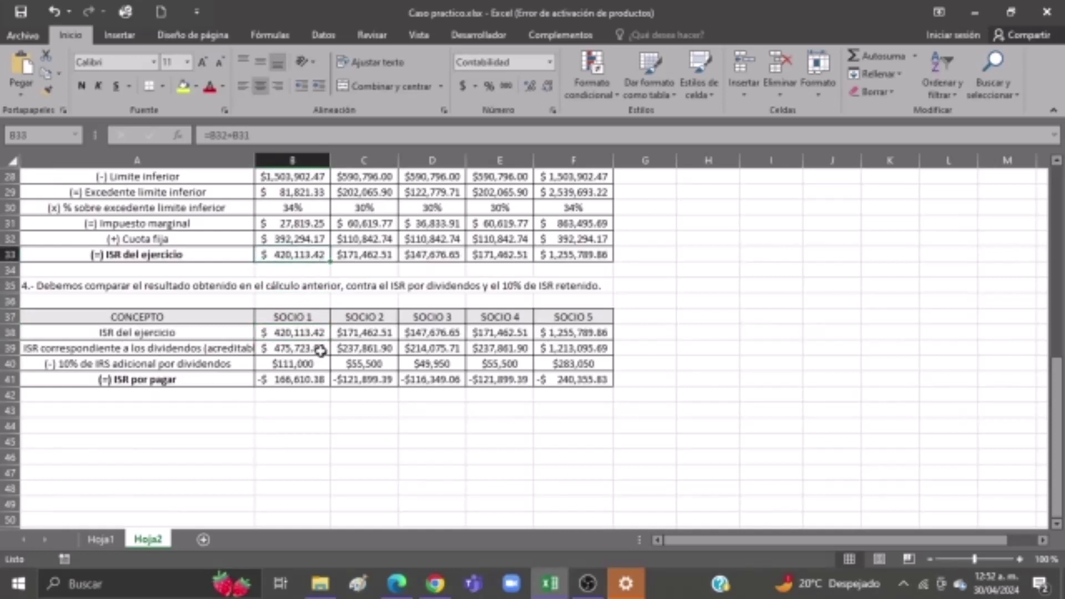
Step: Trace the reference behind SOCIO 1's creditable dividend ISR in B39 back to section 2, keeping the formula as it is
{"action": "left_click", "coordinate": [321, 350]}
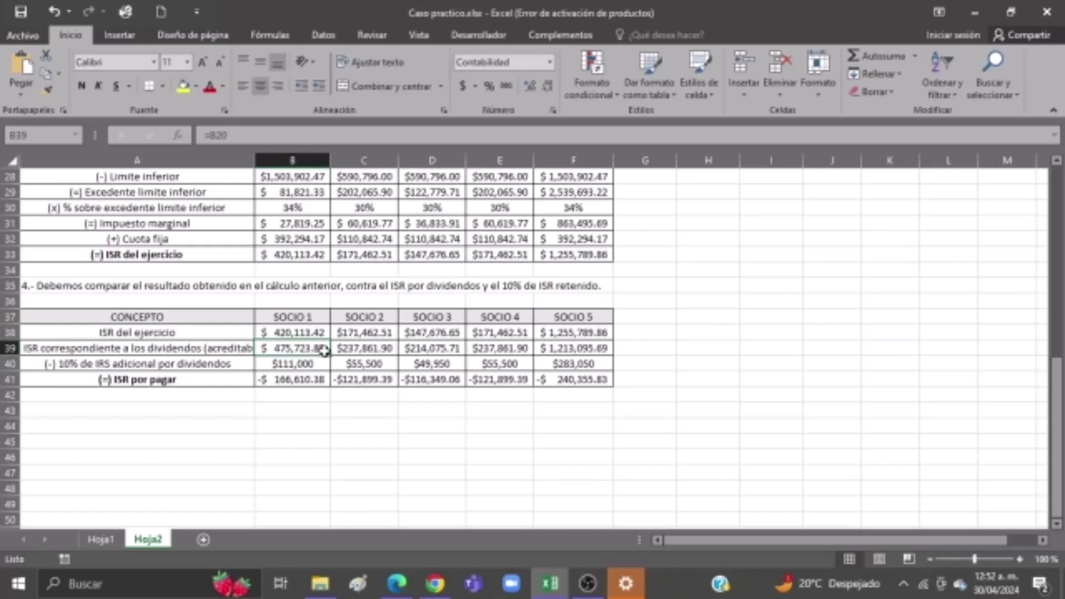
{"action": "scroll", "coordinate": [335, 357], "scroll_direction": "down", "scroll_amount": 1}
{"action": "scroll", "coordinate": [336, 357], "scroll_direction": "up", "scroll_amount": 1}
{"action": "double_click", "coordinate": [310, 348]}
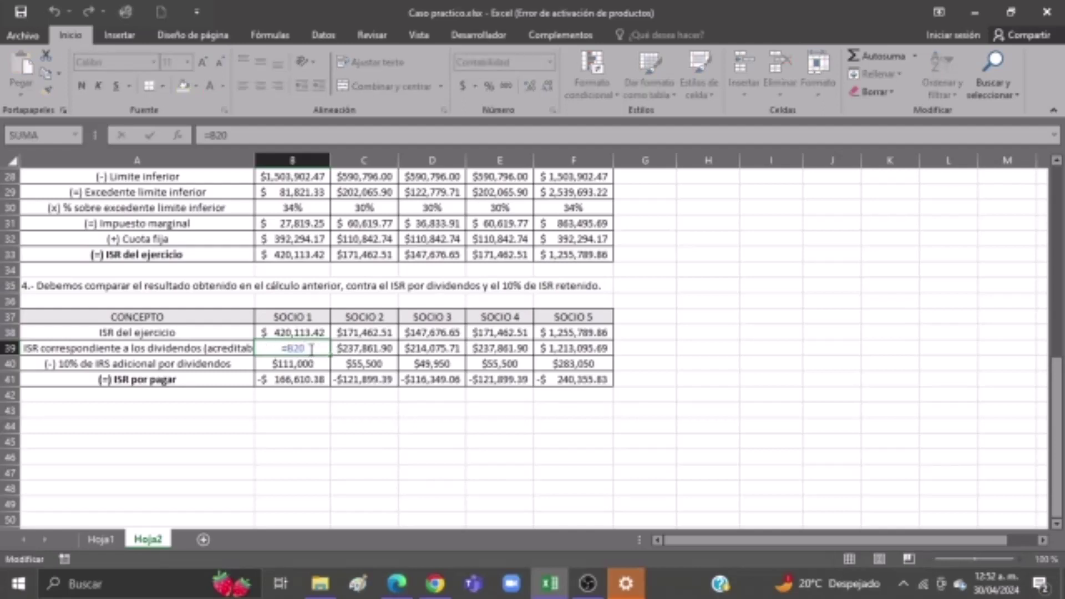
{"action": "scroll", "coordinate": [311, 348], "scroll_direction": "up", "scroll_amount": 4}
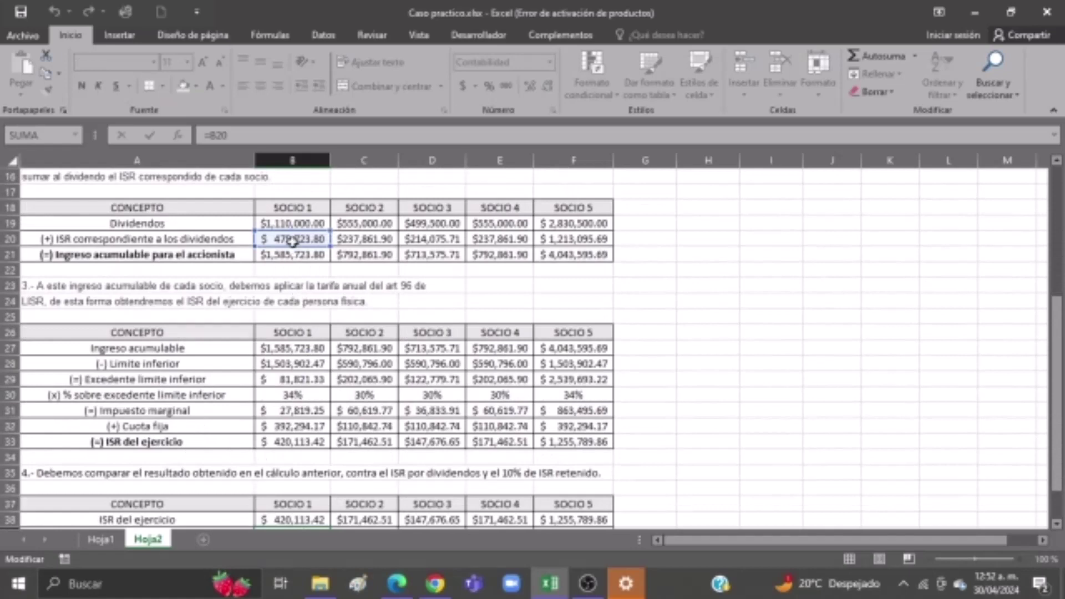
{"action": "scroll", "coordinate": [292, 241], "scroll_direction": "down", "scroll_amount": 4}
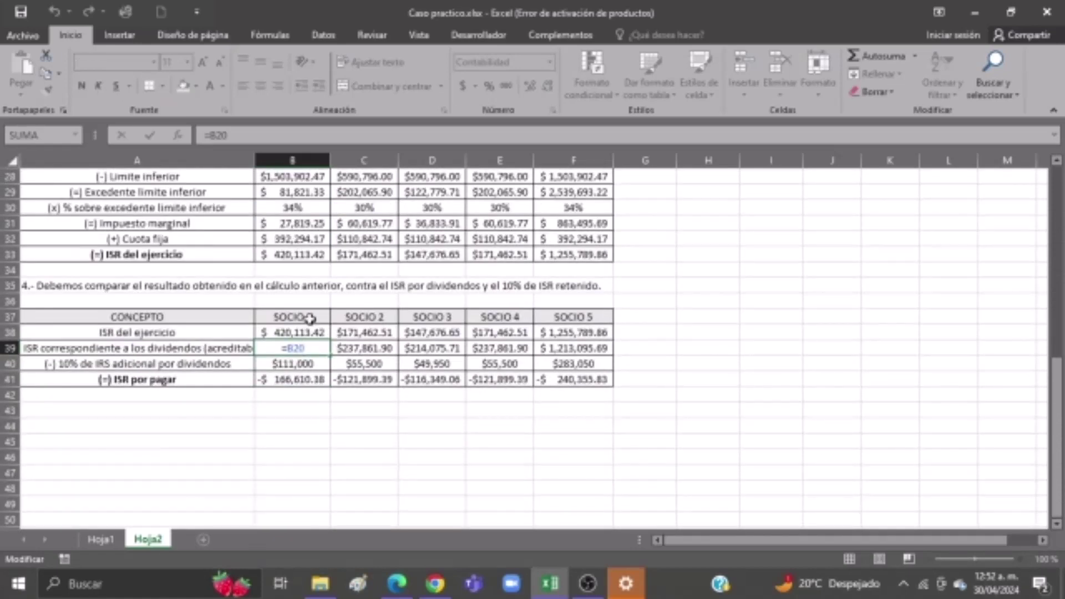
{"action": "key", "text": "Return"}
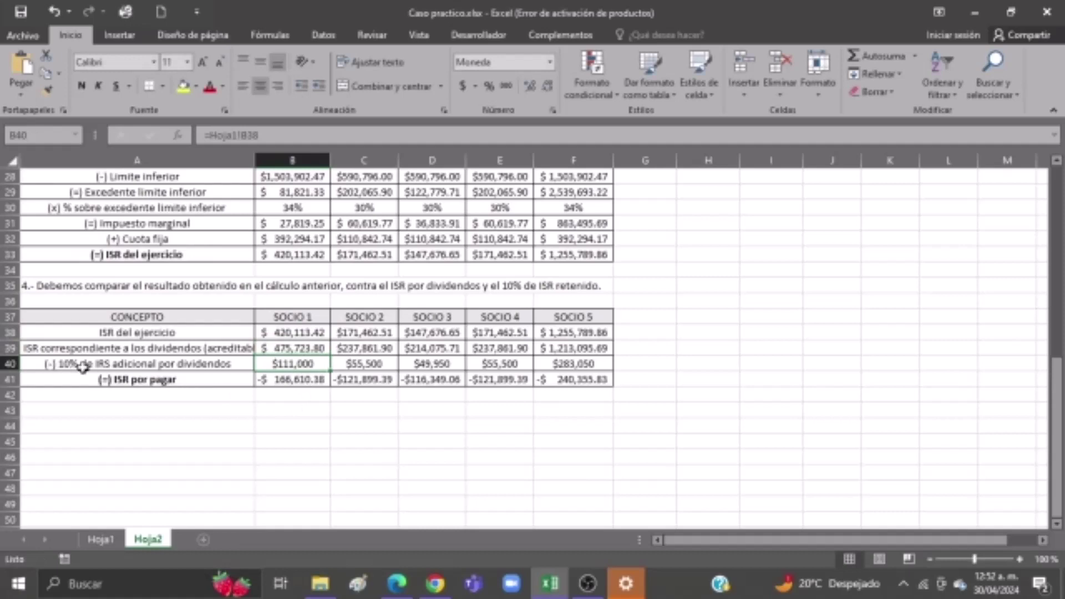
Step: Inspect SOCIO 1's creditable dividend ISR, additional 10% ISR and the "ISR por pagar" formula in the section 4 table
{"action": "left_click", "coordinate": [311, 349]}
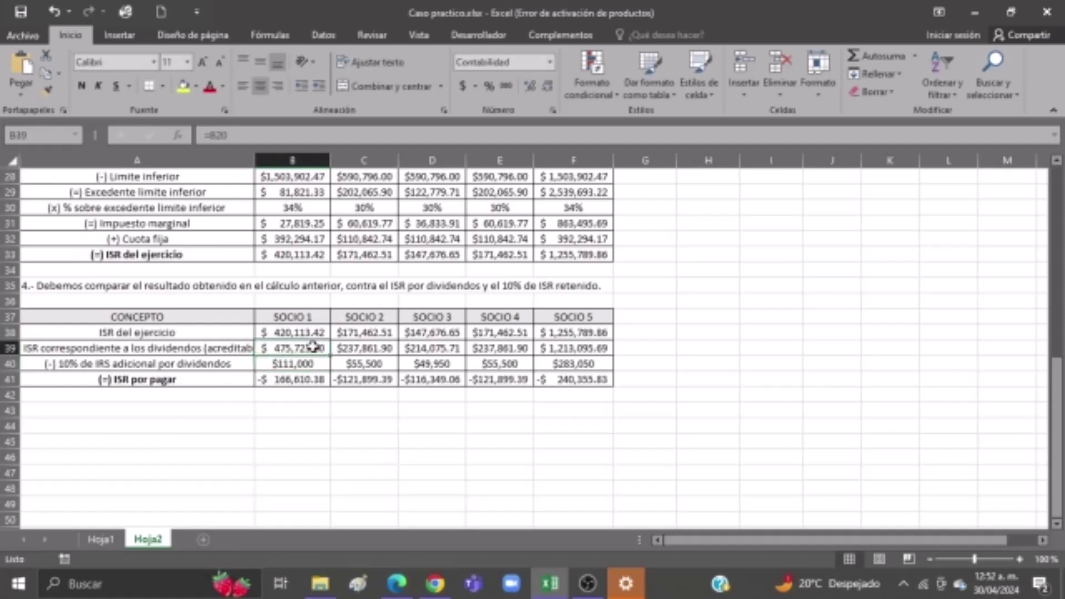
{"action": "left_click", "coordinate": [313, 363]}
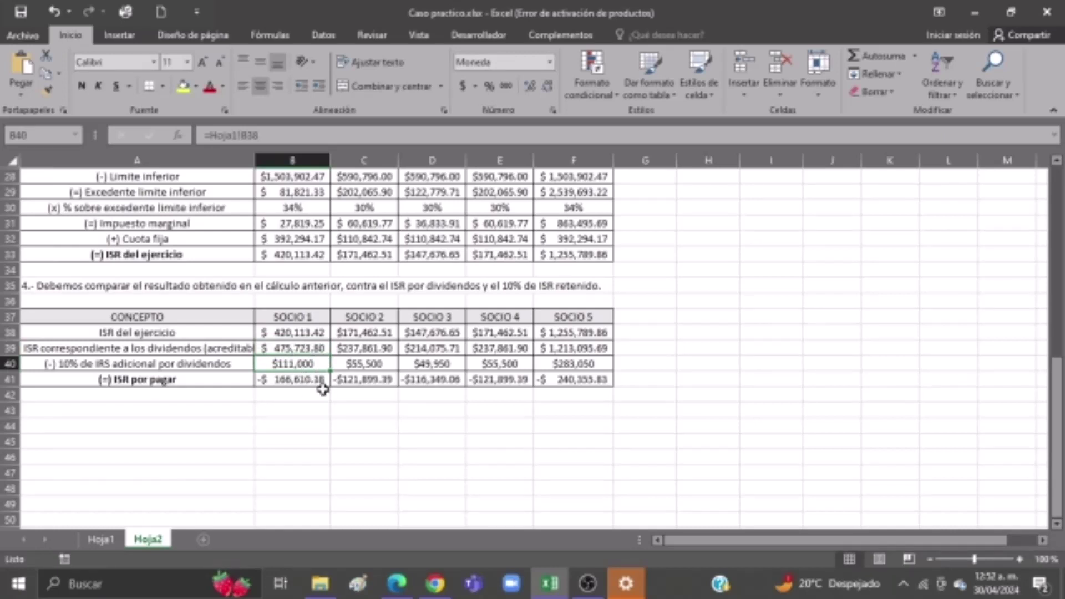
{"action": "left_click", "coordinate": [305, 380]}
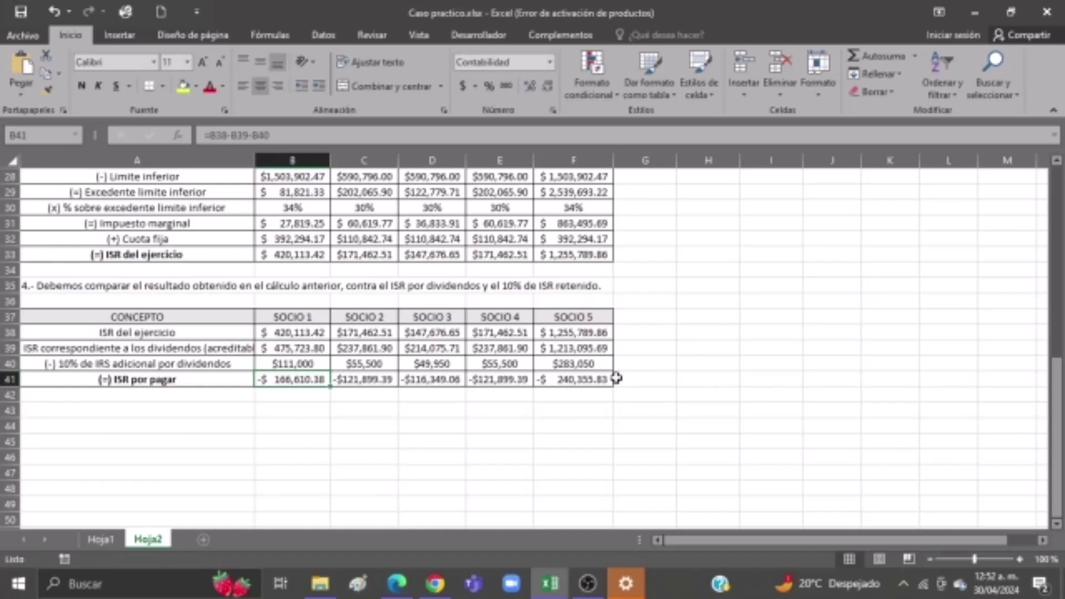
{"action": "scroll", "coordinate": [150, 392], "scroll_direction": "down", "scroll_amount": 1}
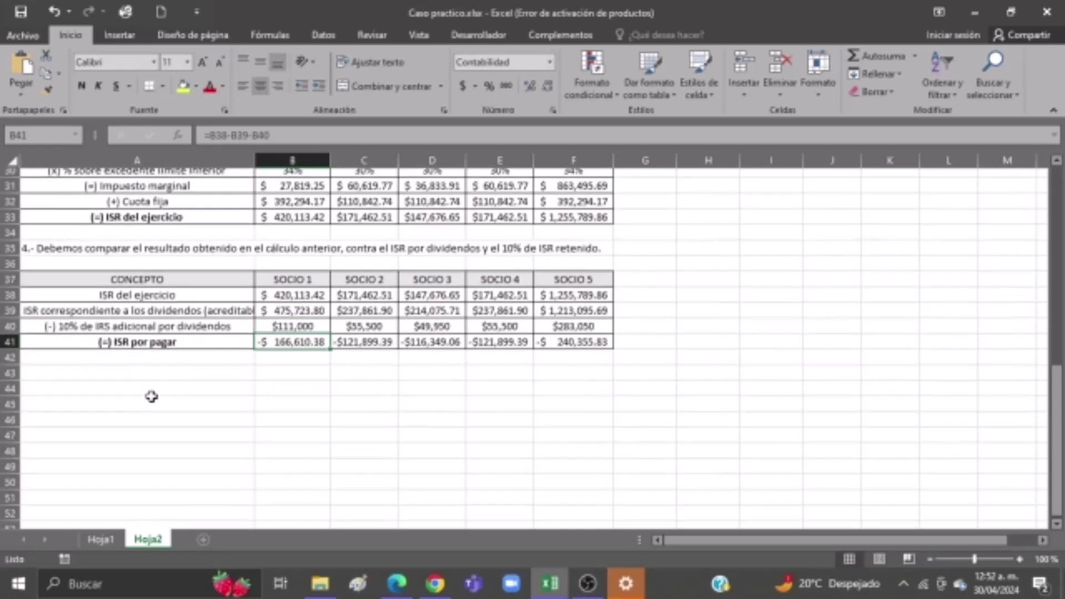
Step: Review the shareholders' ISR calculations on Hoja2 and the company's dividend ISR calculation on Hoja1
{"action": "scroll", "coordinate": [294, 369], "scroll_direction": "up", "scroll_amount": 2}
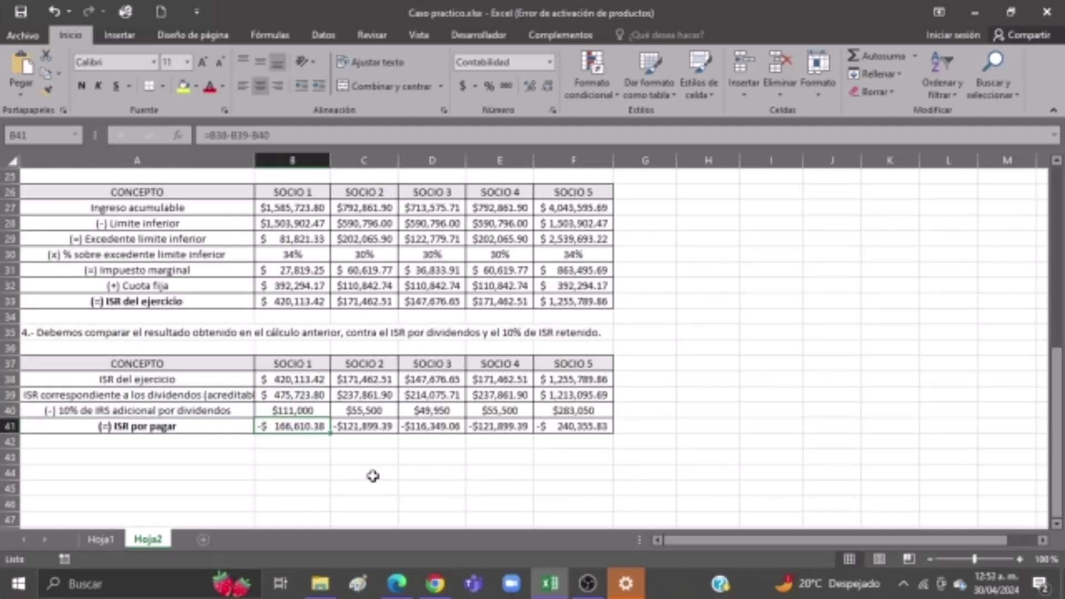
{"action": "scroll", "coordinate": [373, 476], "scroll_direction": "up", "scroll_amount": 8}
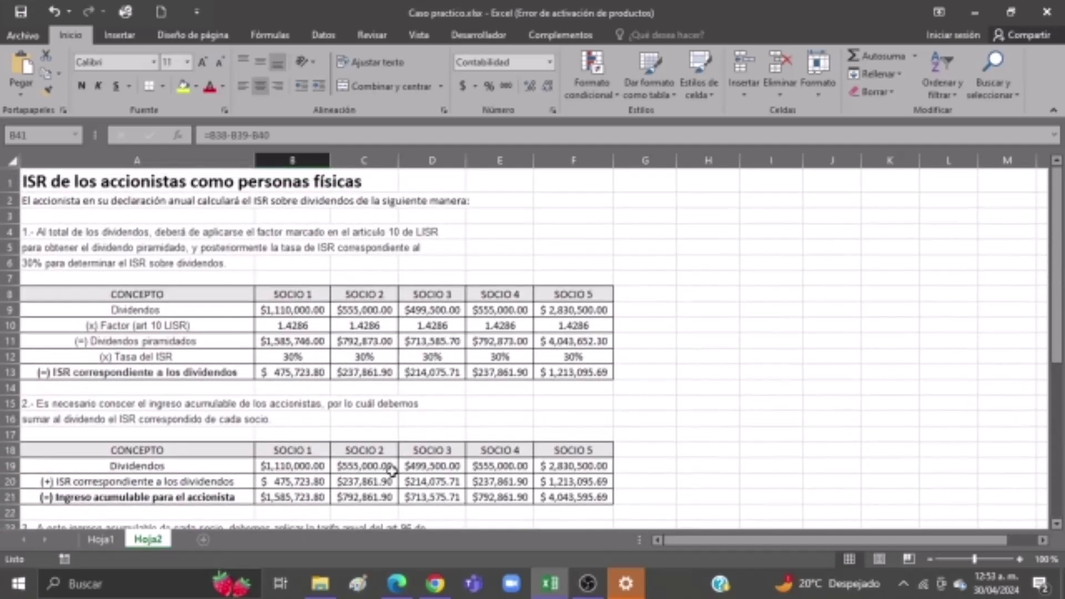
{"action": "scroll", "coordinate": [391, 471], "scroll_direction": "down", "scroll_amount": 3}
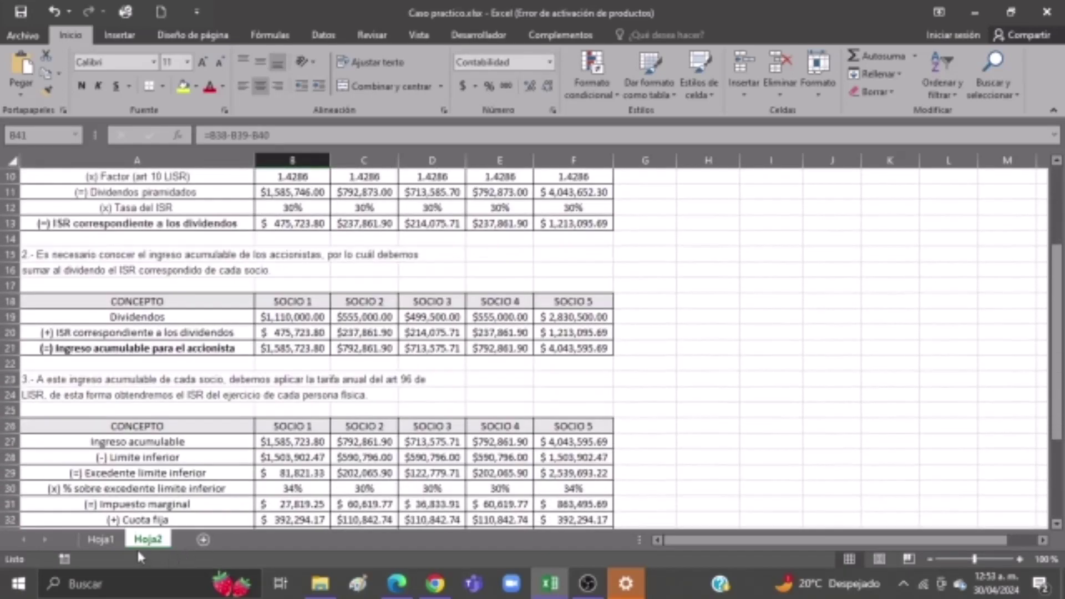
{"action": "left_click", "coordinate": [108, 540]}
{"action": "scroll", "coordinate": [146, 478], "scroll_direction": "up", "scroll_amount": 11}
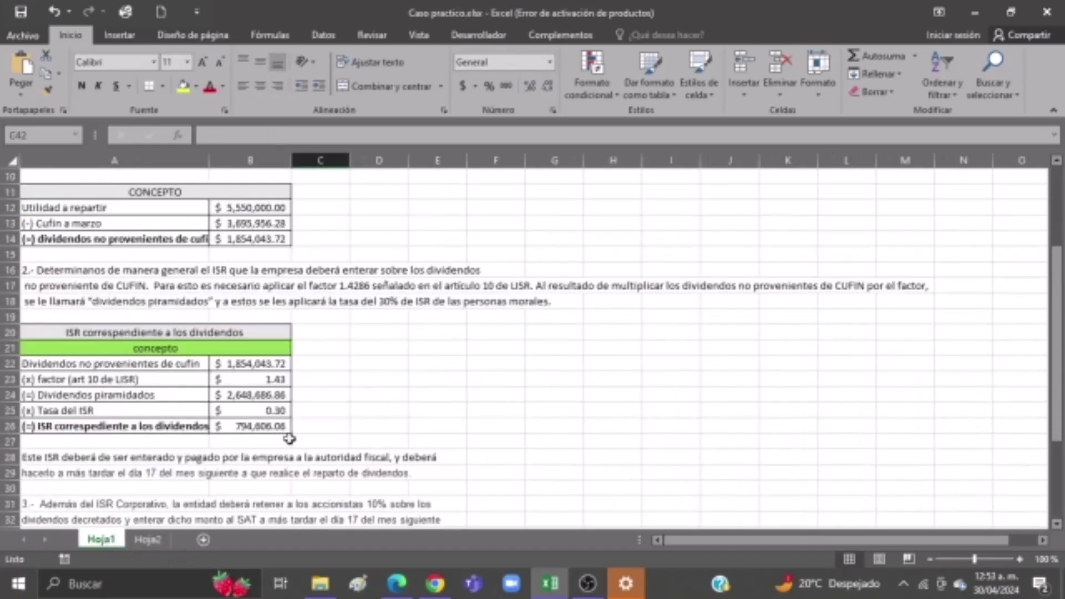
{"action": "left_click", "coordinate": [588, 583]}
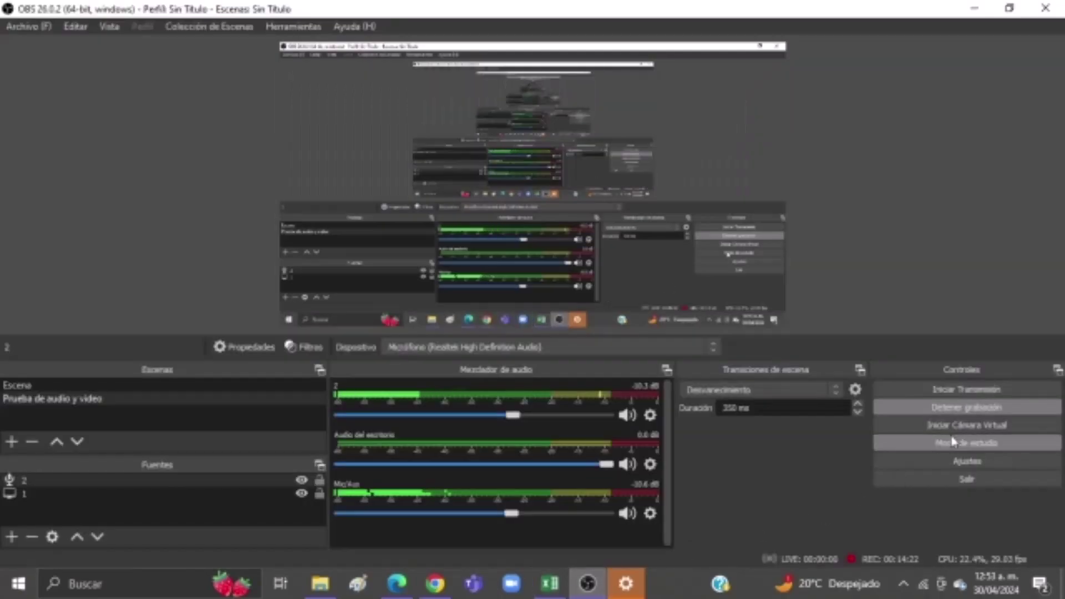